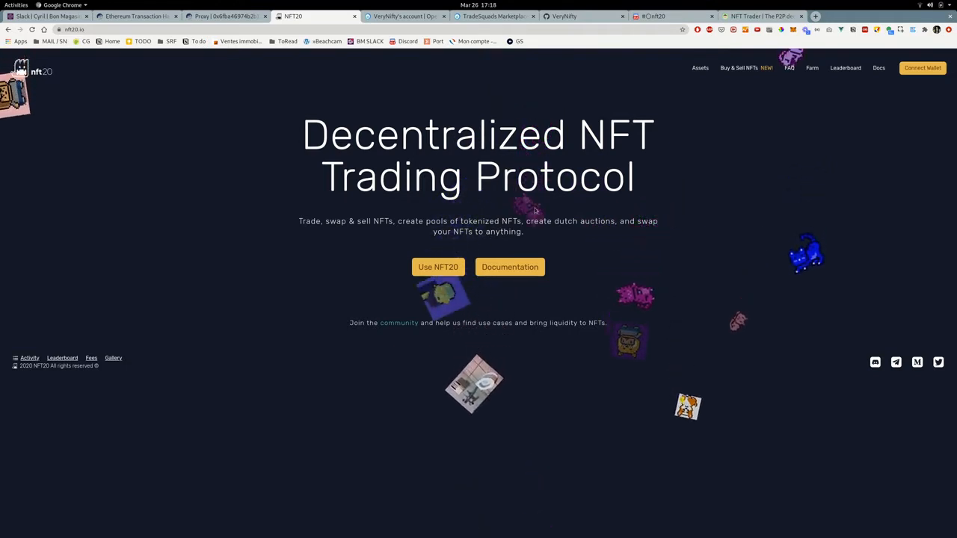
Connect the MetaMask wallet to NFT20 and open the list of tradable assets
click(931, 68)
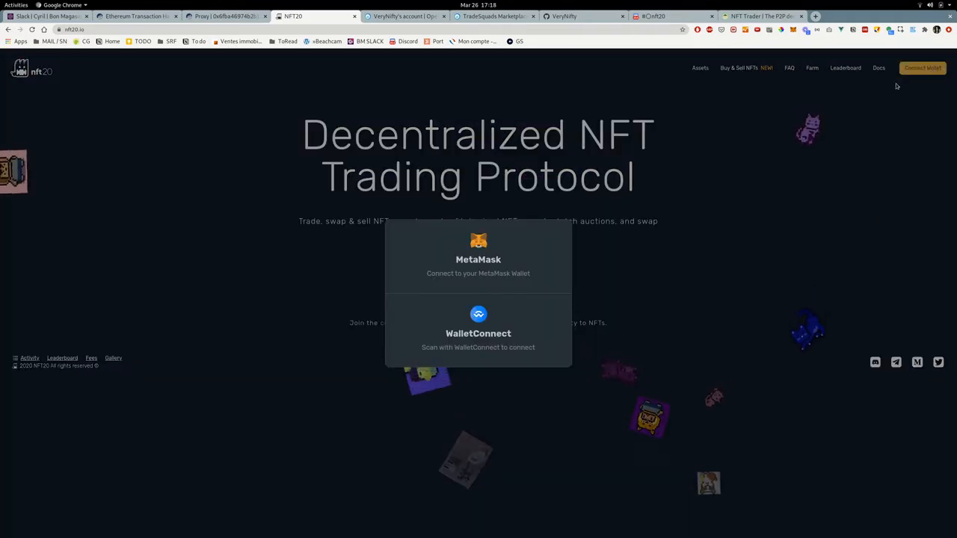
click(489, 257)
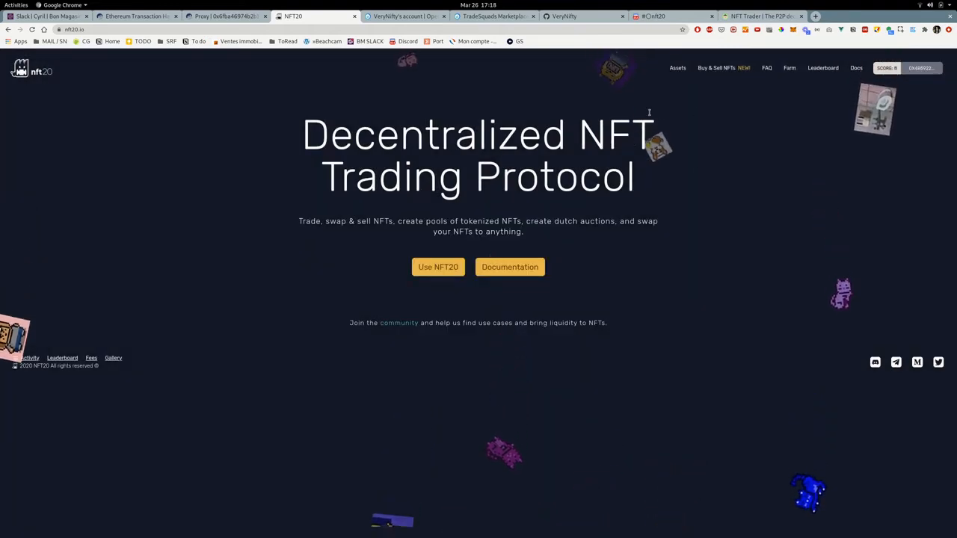
click(439, 269)
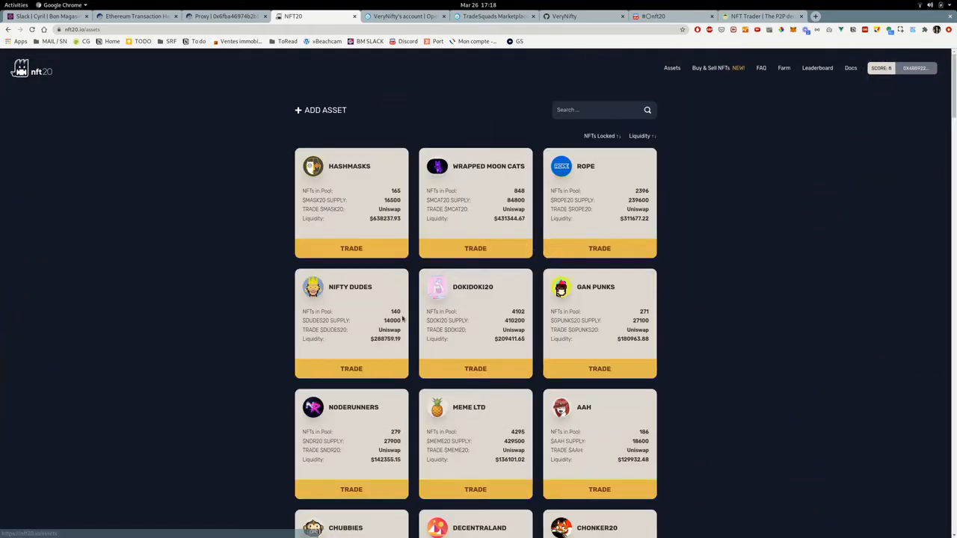
scroll(449, 206, down, 5)
scroll(448, 204, up, 5)
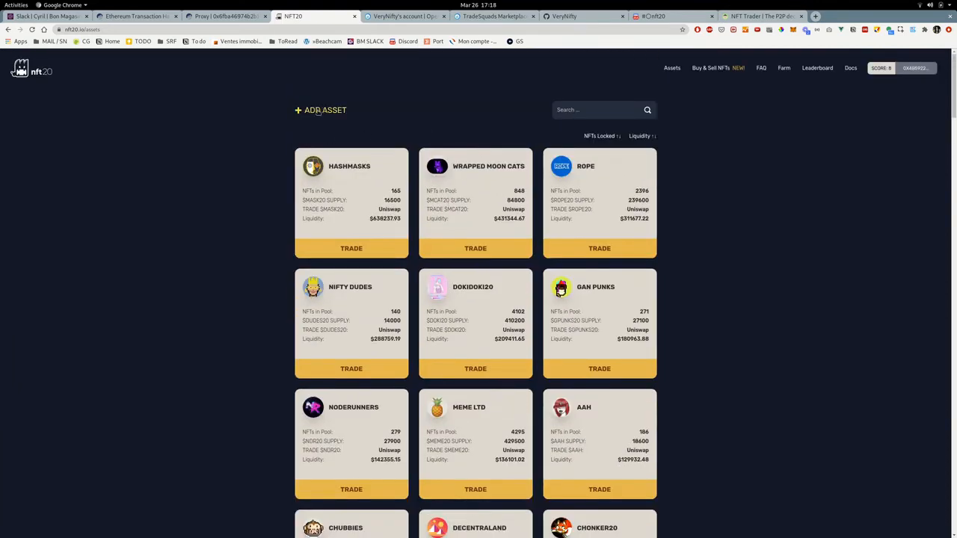
Open the pool creation form for adding a new asset and read its instructions
click(330, 112)
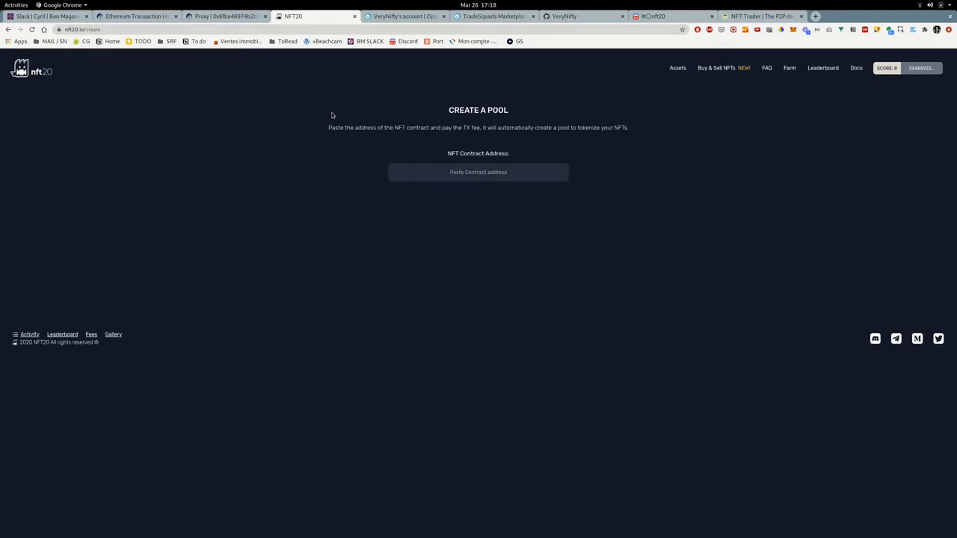
drag(378, 108, 627, 137)
click(637, 136)
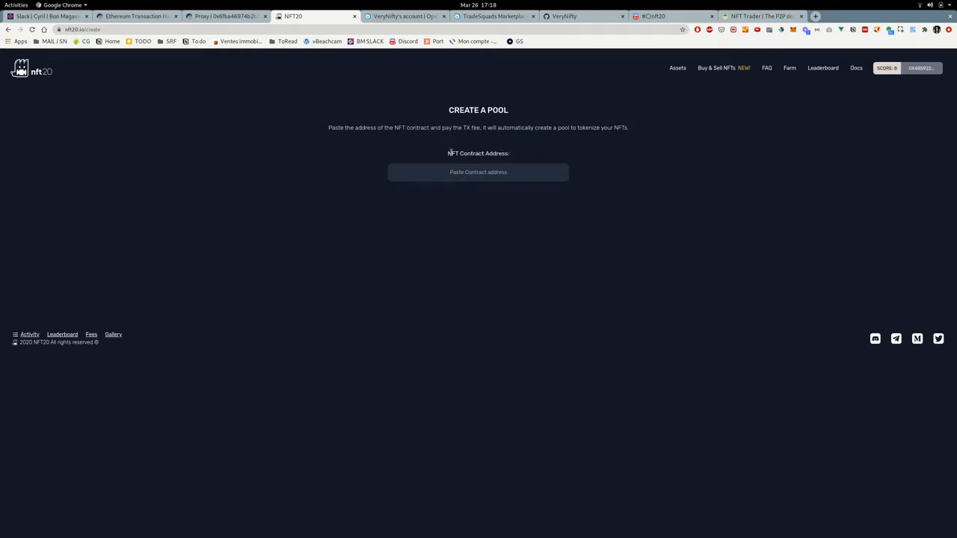
Open the TradeSquads NFT Trader #35 in the VeryNifty OpenSea account and copy the contract address from its page URL
click(417, 19)
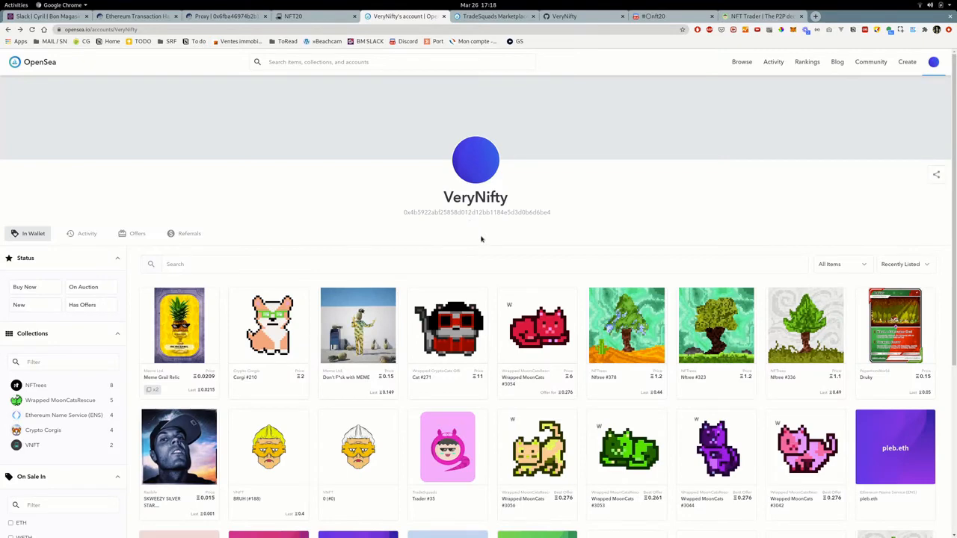
scroll(481, 240, down, 3)
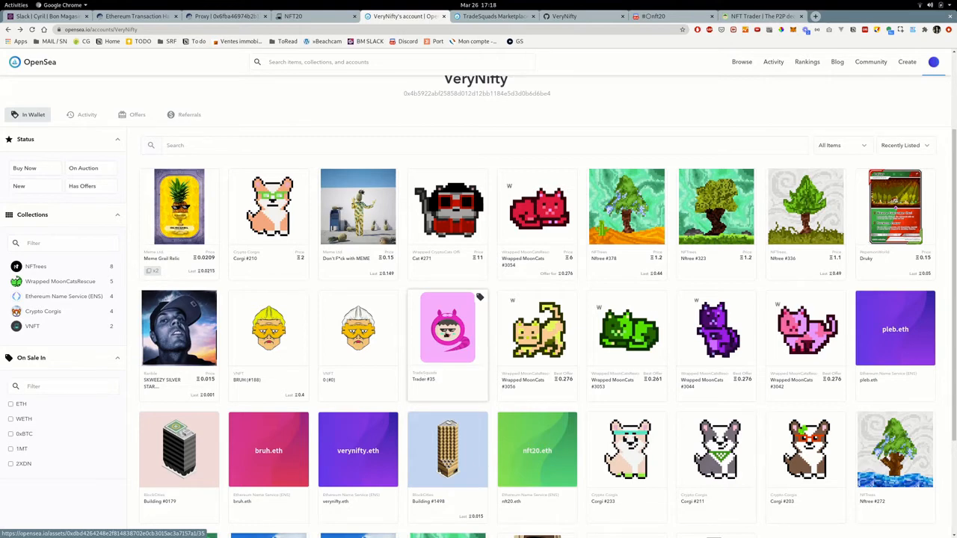
click(447, 329)
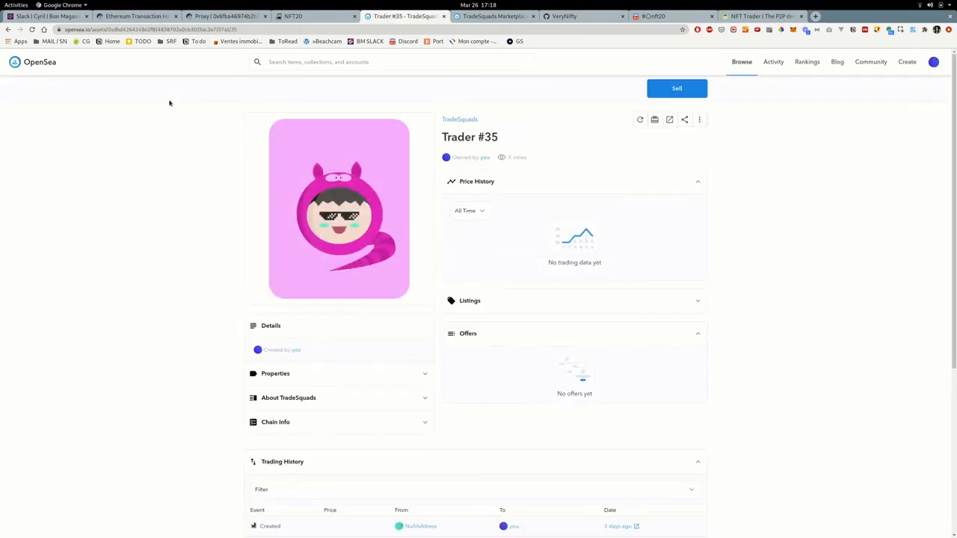
double_click(116, 30)
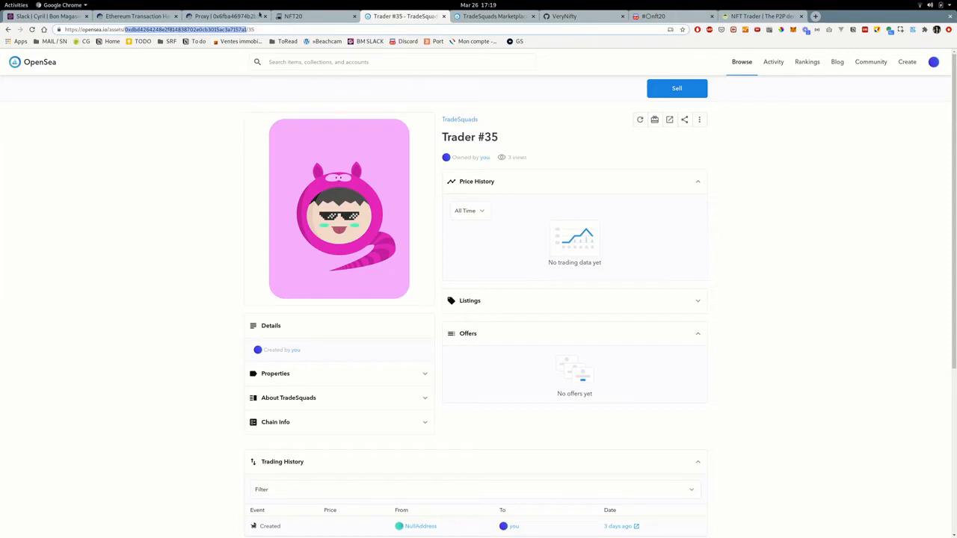
Return to the NFT20 pool creation form and enter the copied TradeSquads address as the NFT contract address
click(314, 16)
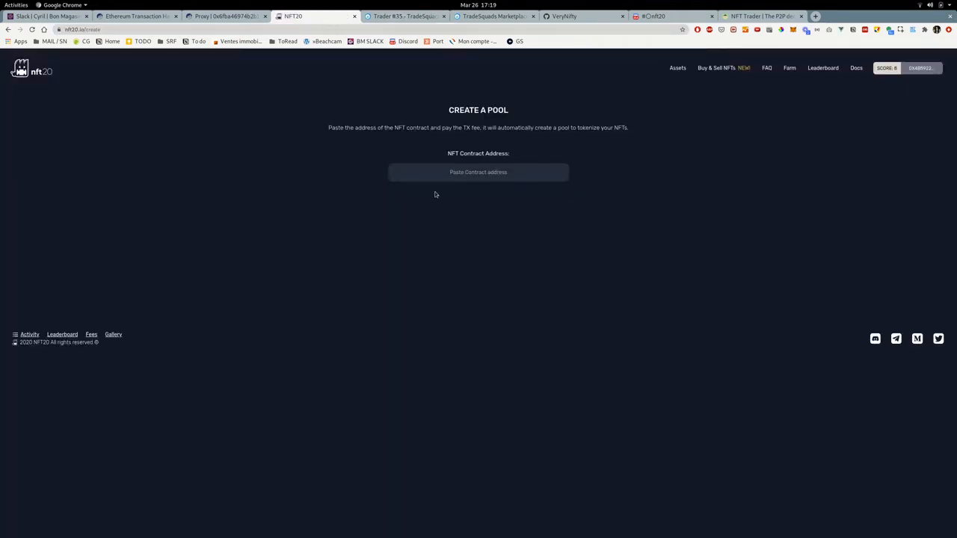
click(472, 172)
text(0xdbd4264248e2f814e38702e0cb3015ac3a7157a1)
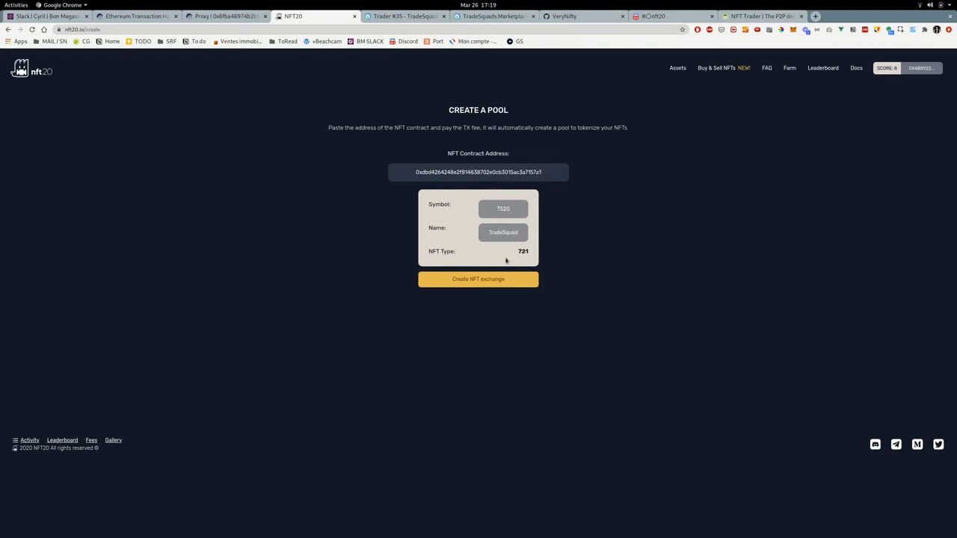
Set the new pool's name to Trade Squad and its symbol to SQUAD20
drag(497, 254, 532, 254)
click(503, 233)
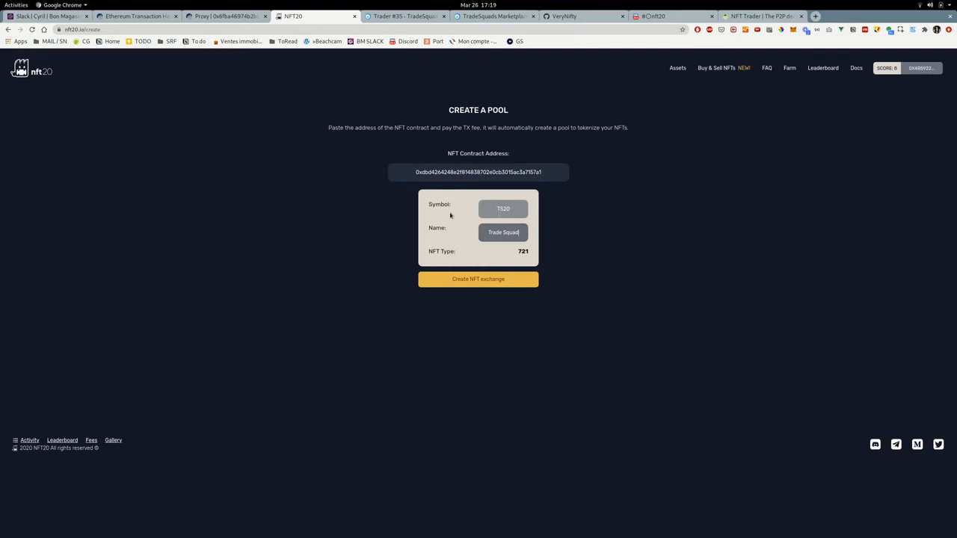
click(499, 208)
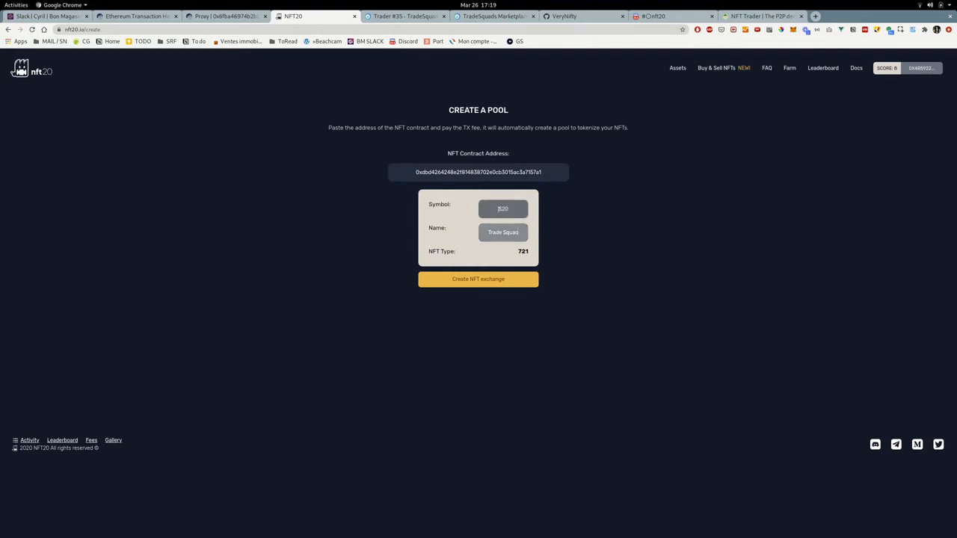
text(QUAD)
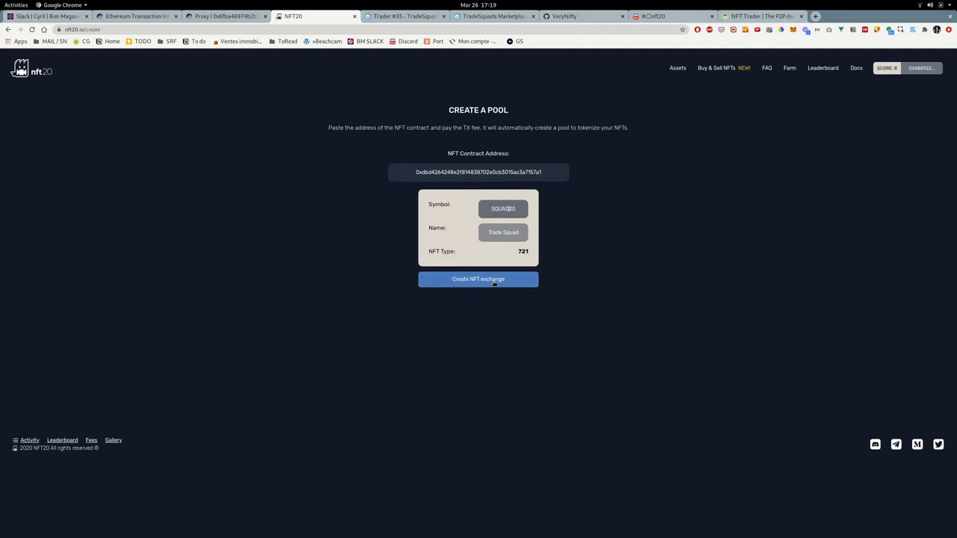
Create the NFT exchange and confirm its transaction in MetaMask
click(494, 281)
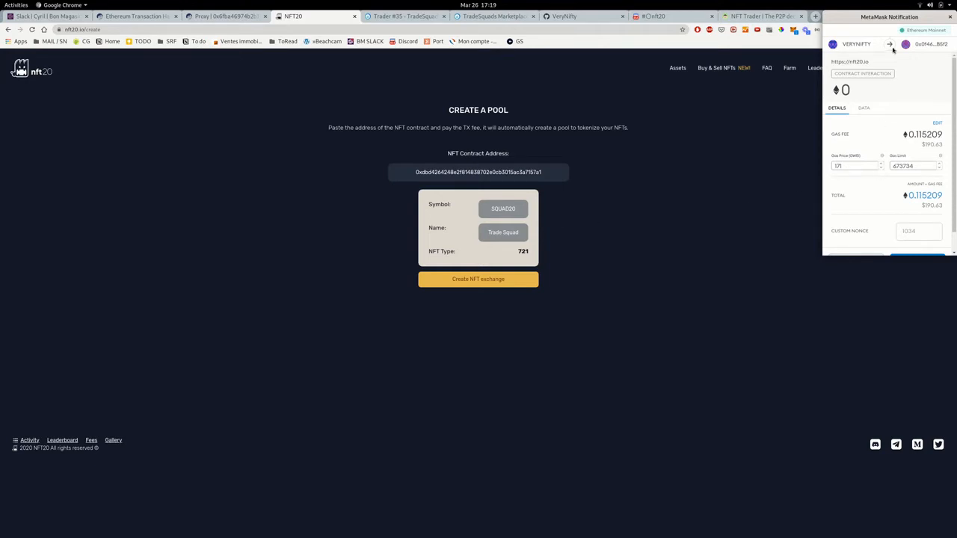
drag(887, 22, 656, 97)
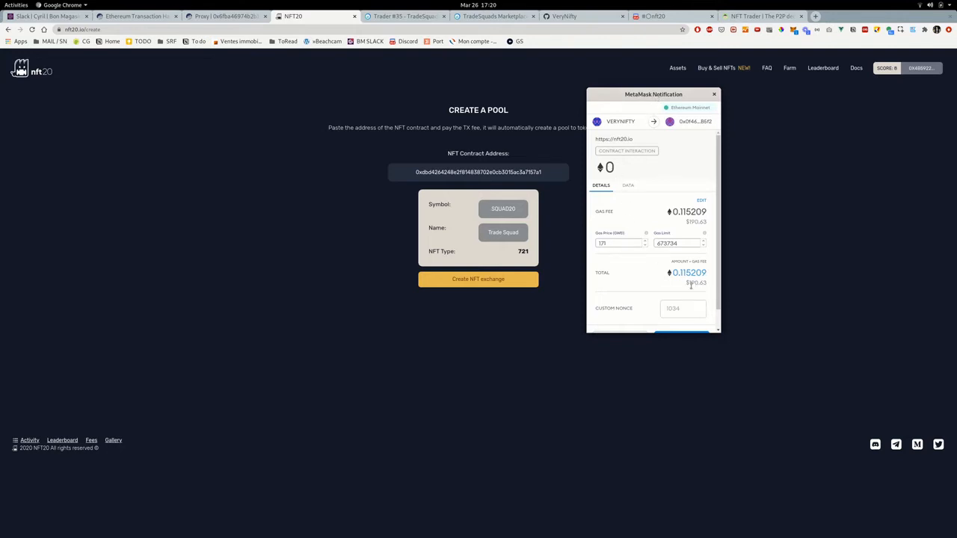
scroll(681, 272, down, 2)
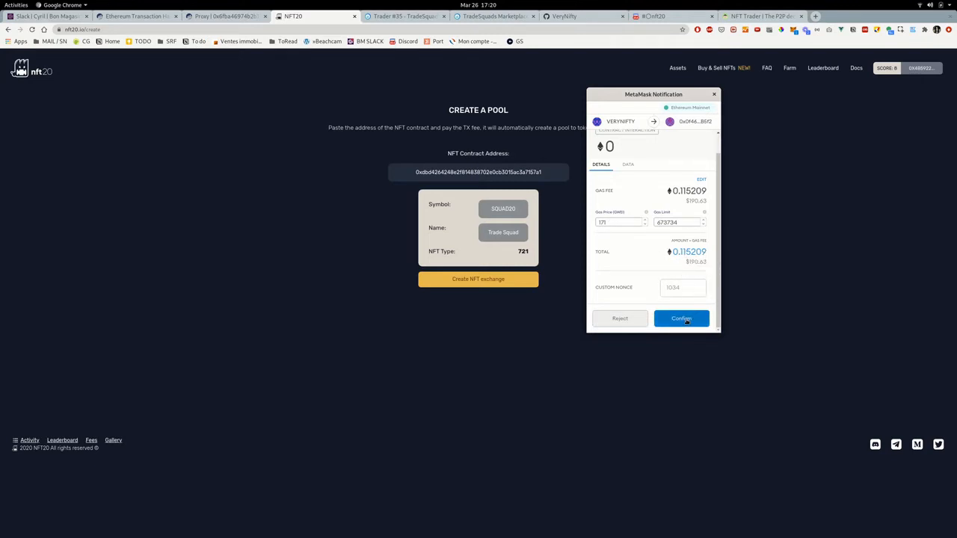
click(686, 320)
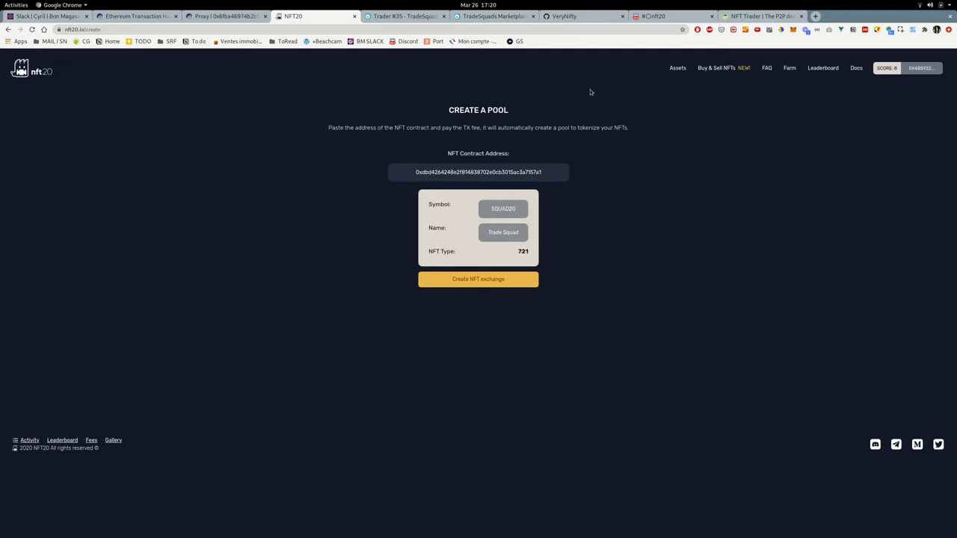
Search the NFT20 assets for "trad" and open the Trade Squad pool page
click(677, 69)
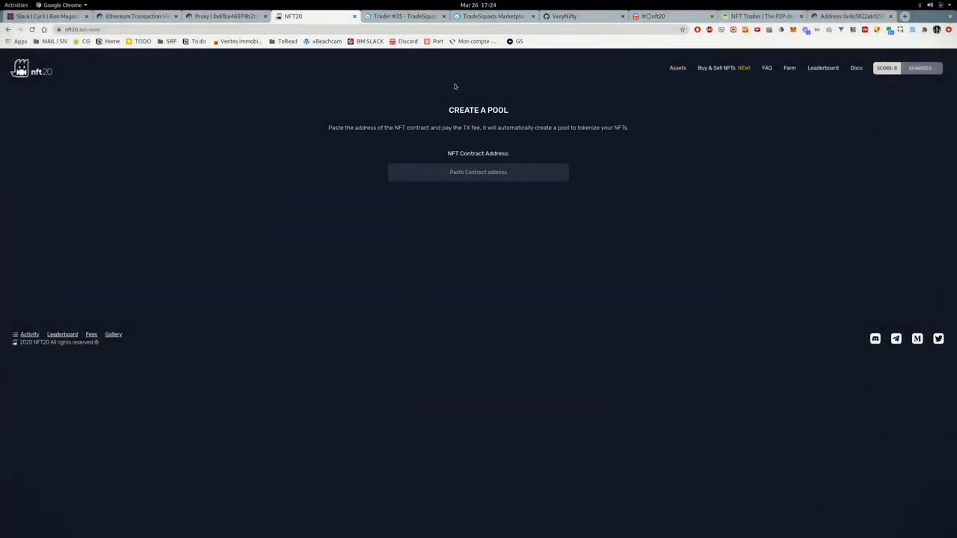
click(679, 69)
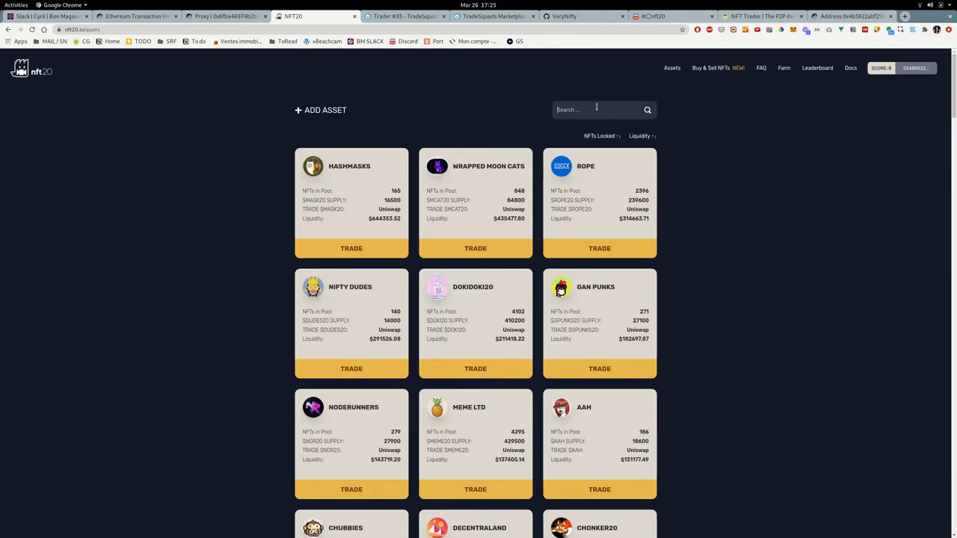
text(trad)
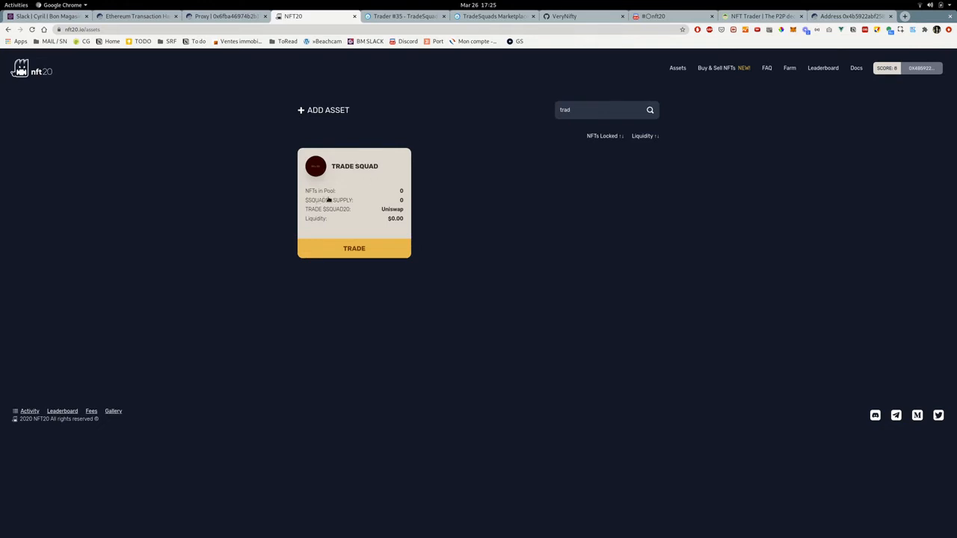
click(353, 187)
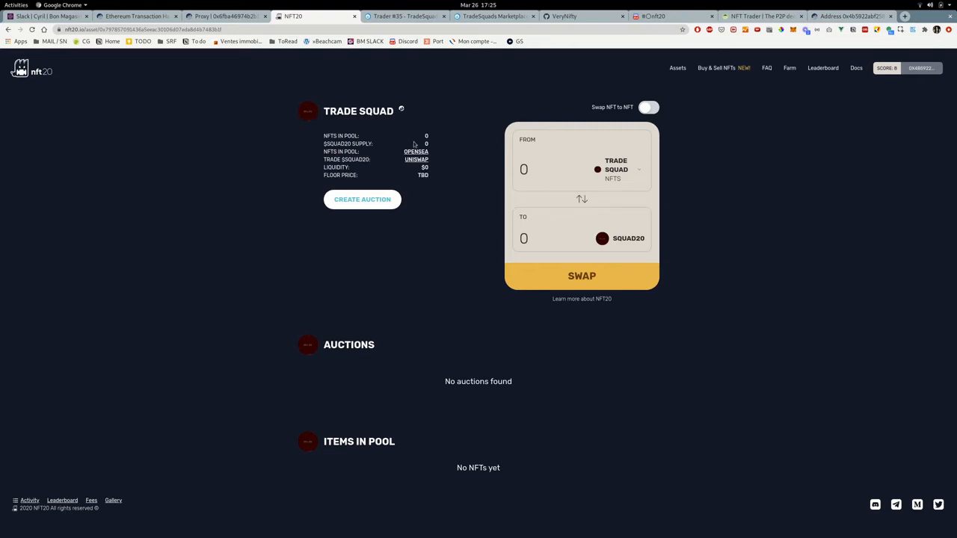
drag(324, 111, 394, 112)
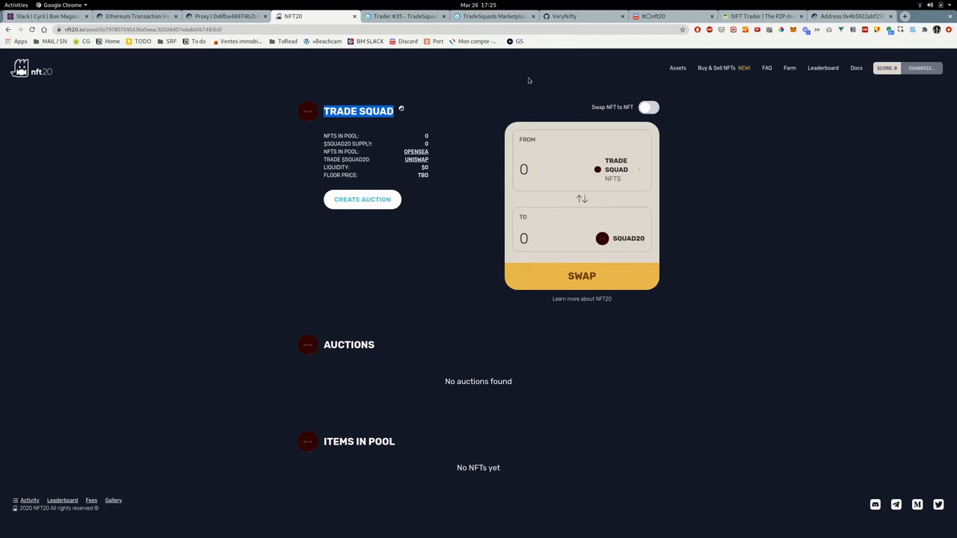
Open the assets.json file in VeryNifty's nft20-assets repository on GitHub and look over its entries
click(575, 16)
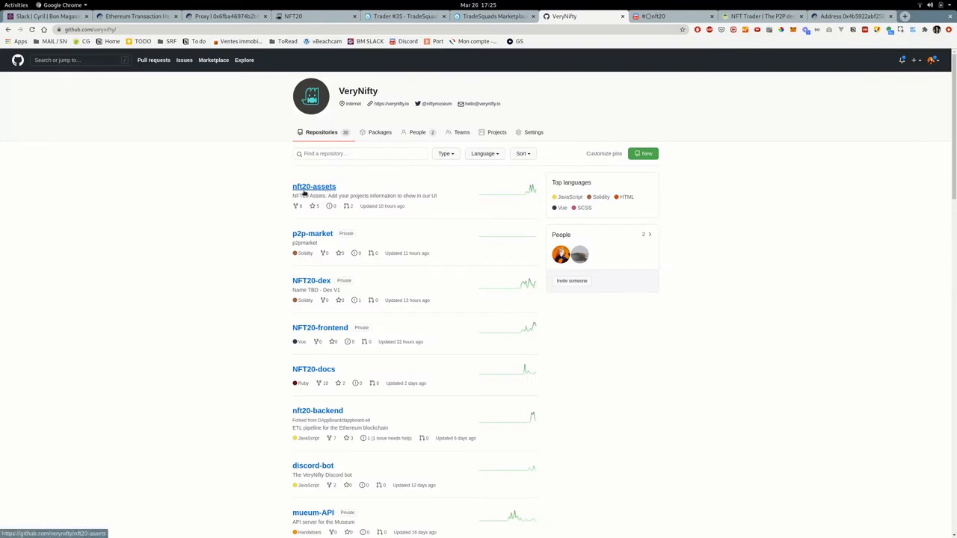
click(320, 190)
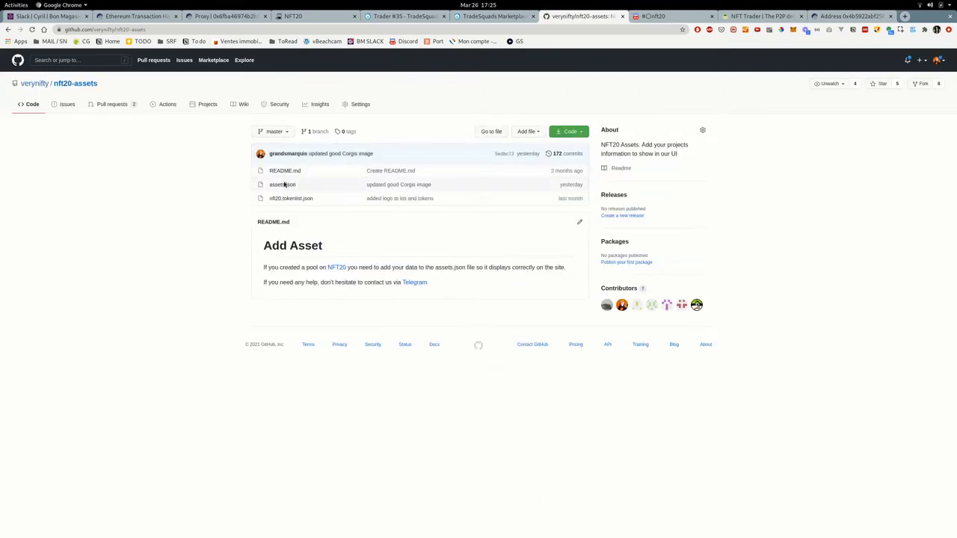
click(286, 186)
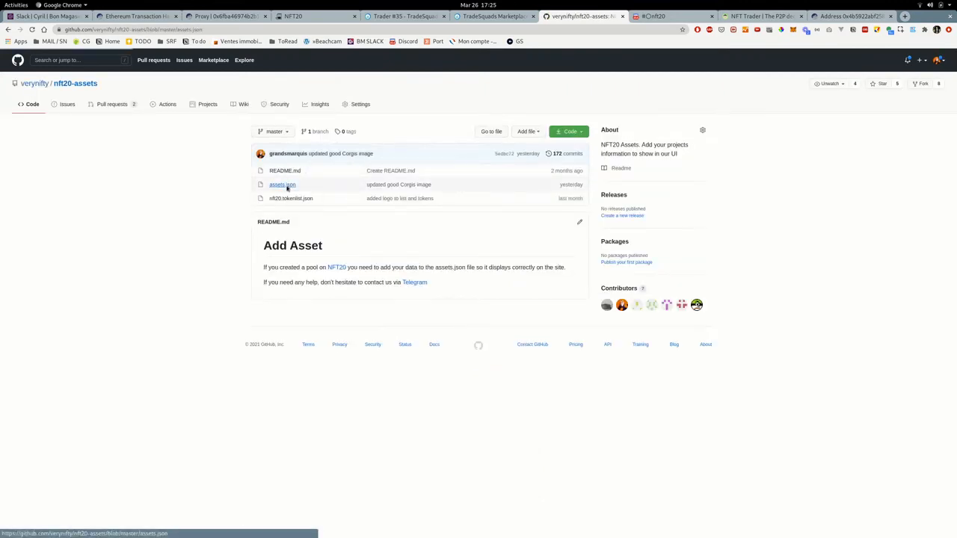
scroll(289, 289, down, 10)
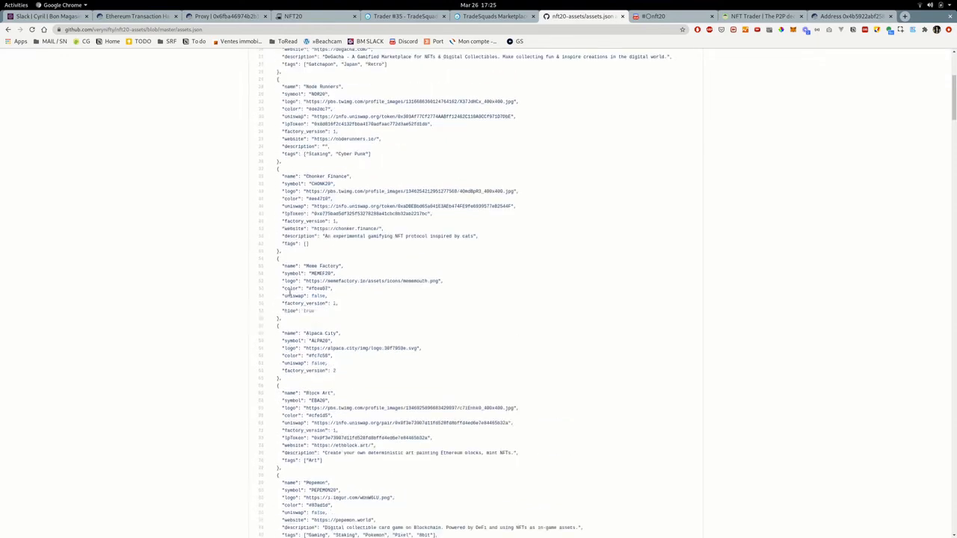
scroll(289, 292, up, 5)
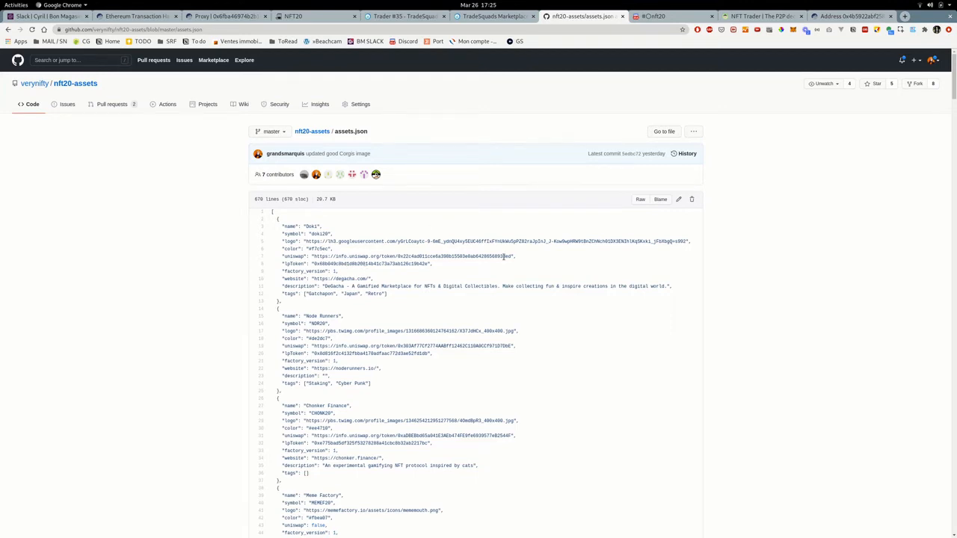
Edit assets.json and duplicate the final Crypto Corgis entry at the end of the list, separated by a comma
click(678, 199)
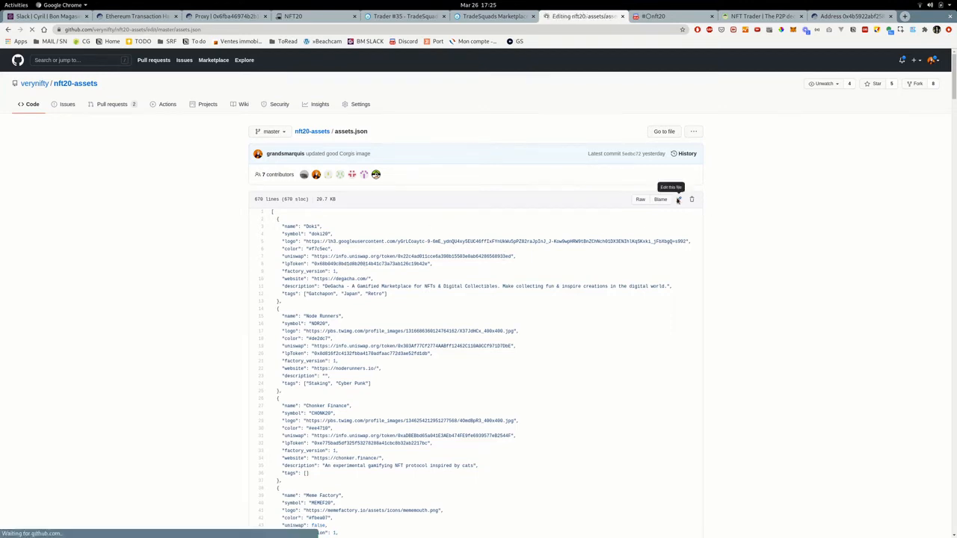
scroll(341, 314, down, 20)
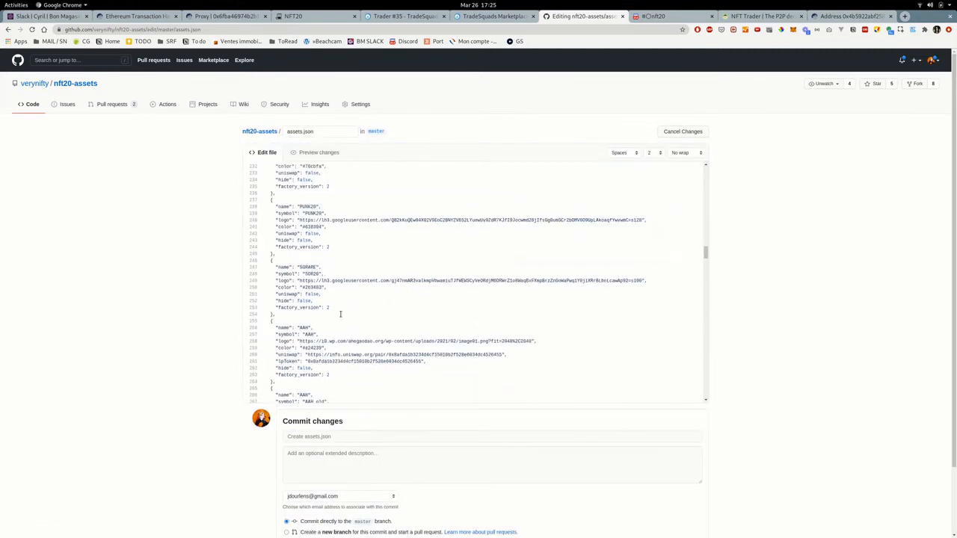
drag(705, 252, 758, 500)
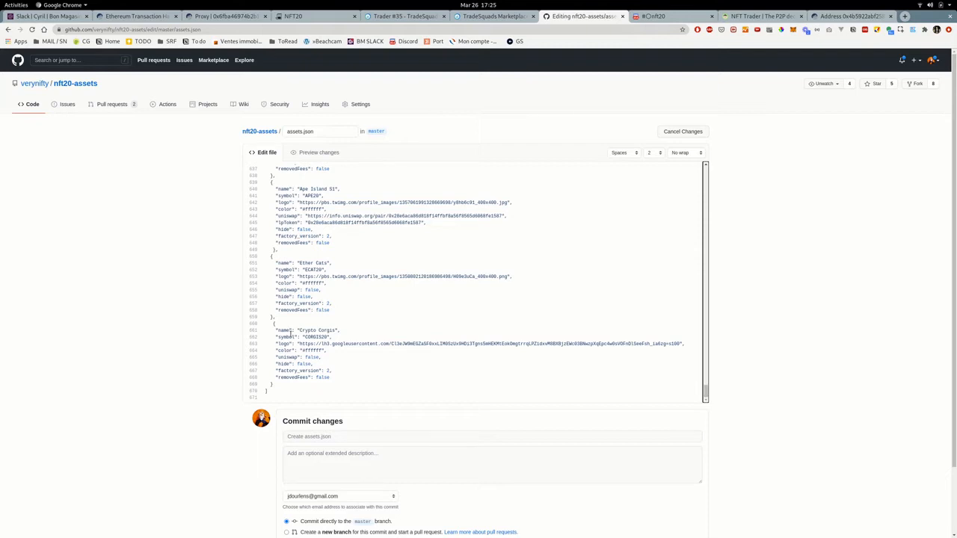
drag(266, 323, 336, 388)
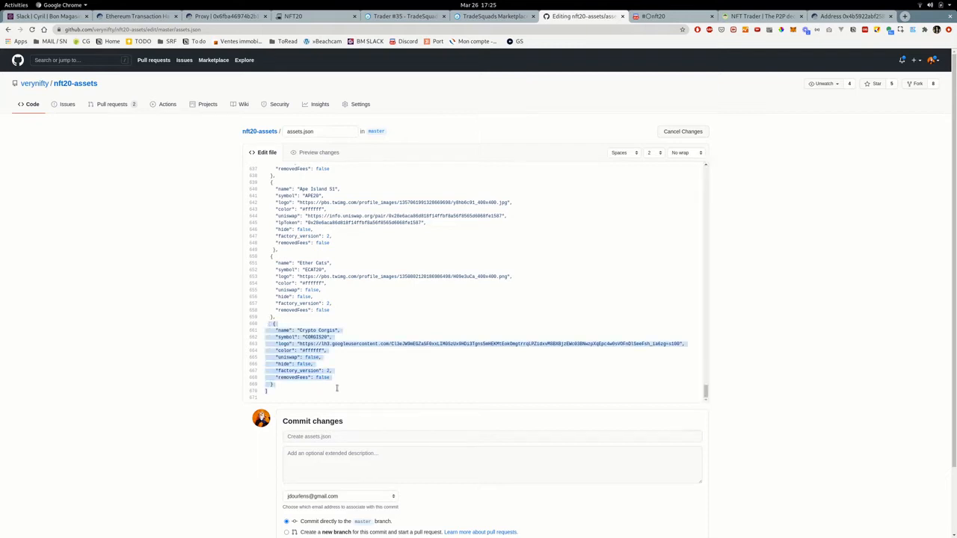
click(334, 385)
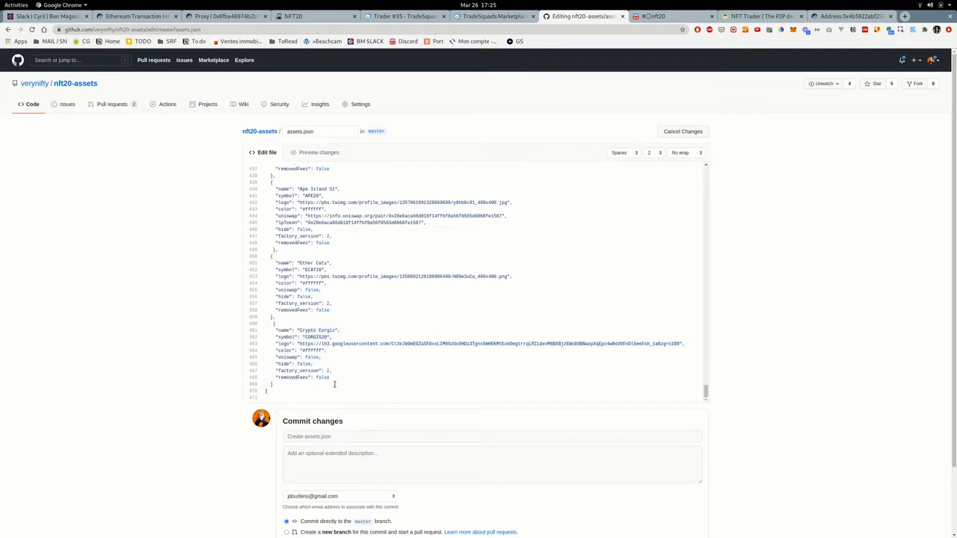
text(,)
key(Return)
key(ctrl+v)
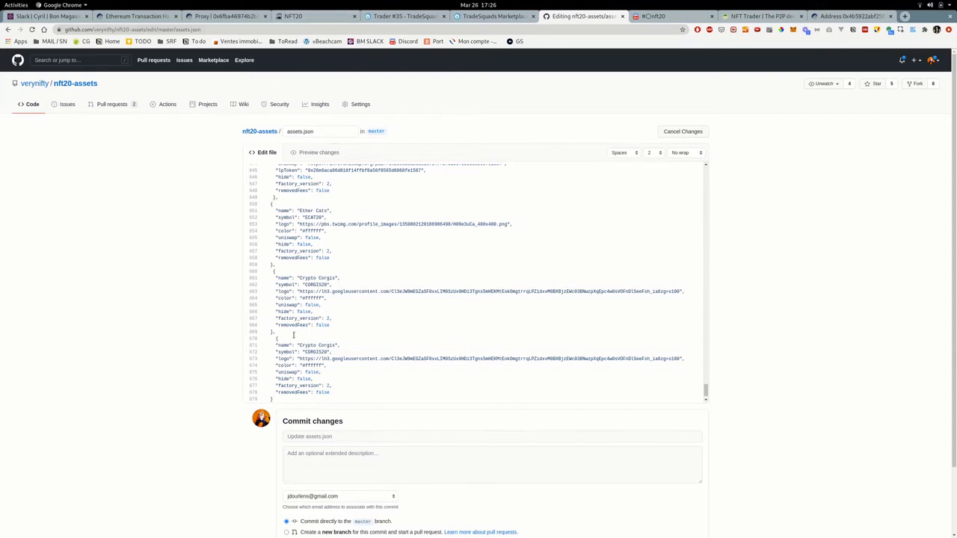
In the duplicated last entry of assets.json, set the name to "TRADE SQUAD" and the symbol to "SQUAD20", matching the NFT20 pool page
drag(300, 346, 336, 349)
click(310, 16)
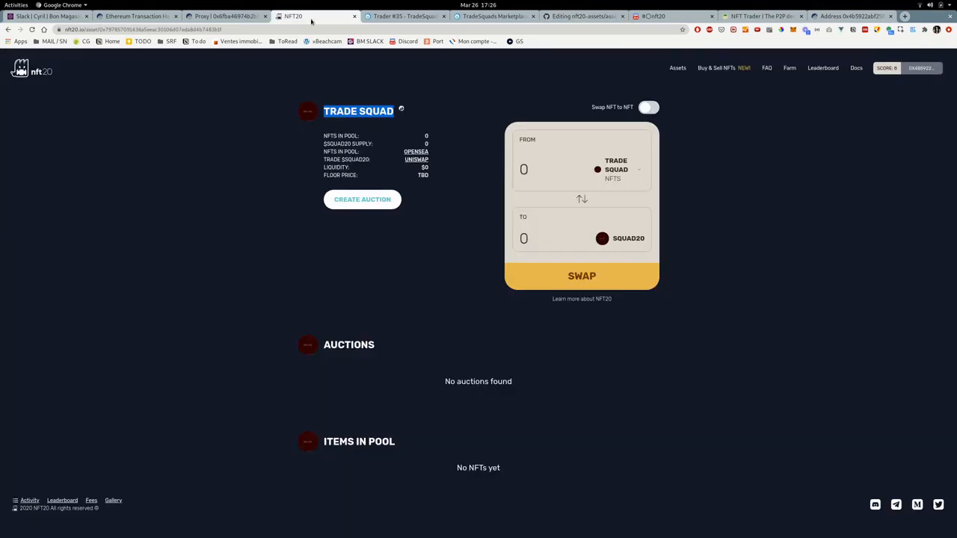
click(574, 17)
text(Tr",)
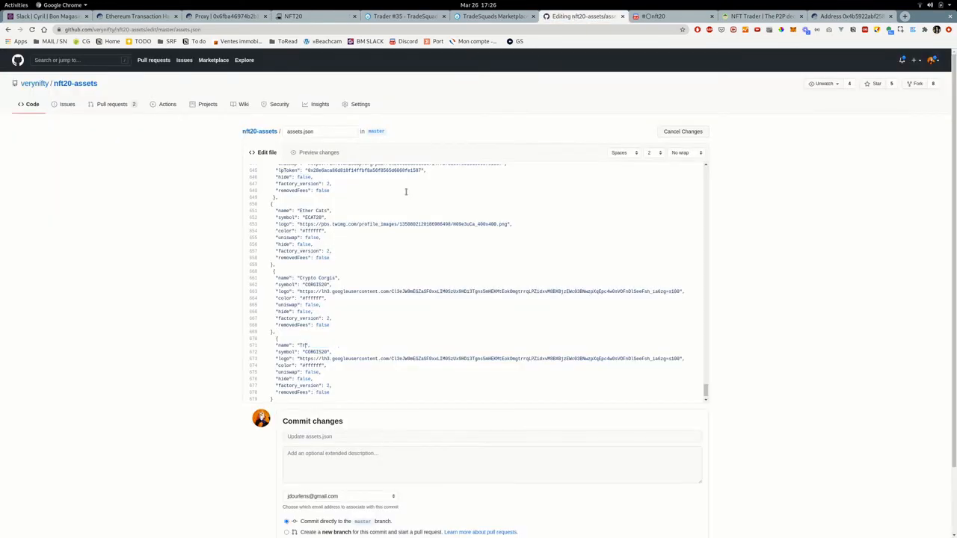
key(BackSpace)
text(RADE SQUAD)
double_click(322, 352)
text(SQUAD20)
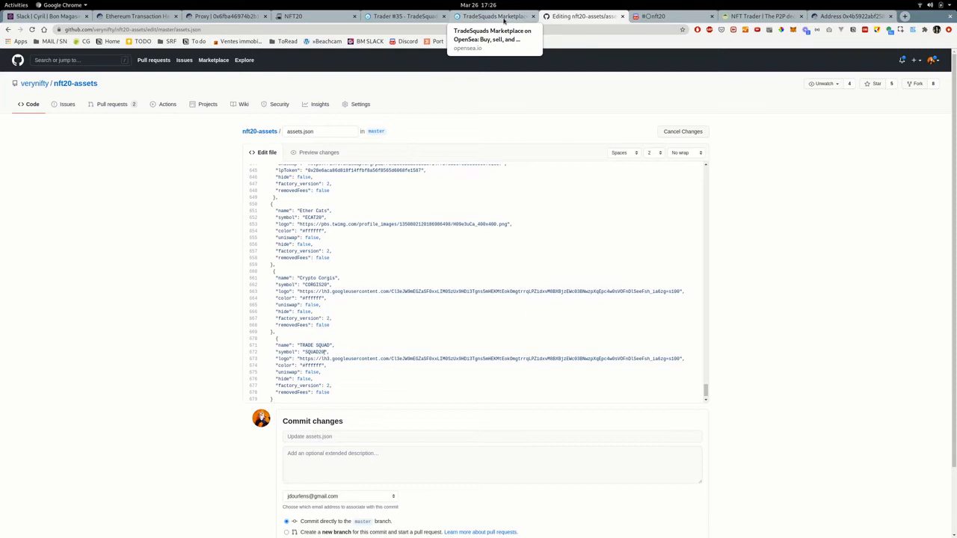
Copy the TradeSquads logo's image address from its OpenSea collection page and replace the new entry's logo URL with it
click(471, 18)
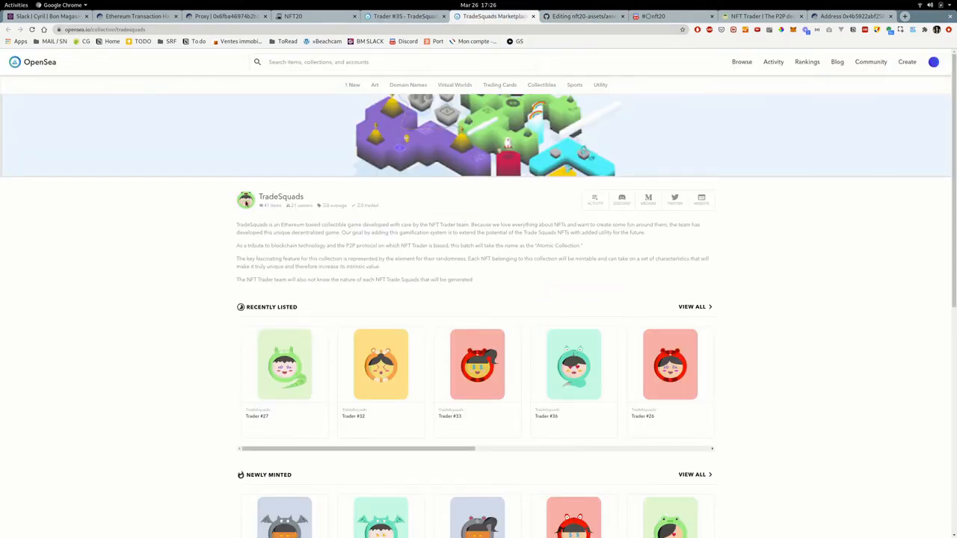
right_click(246, 201)
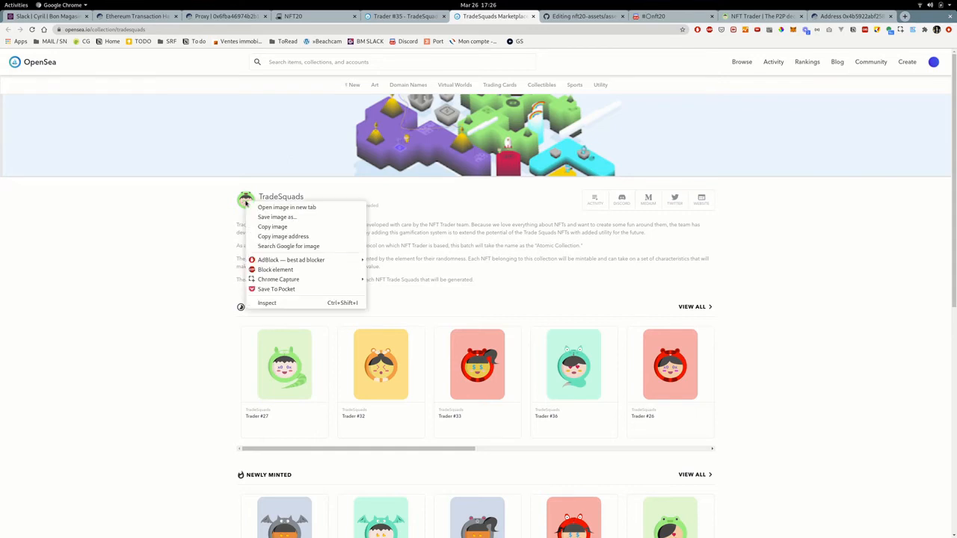
click(301, 235)
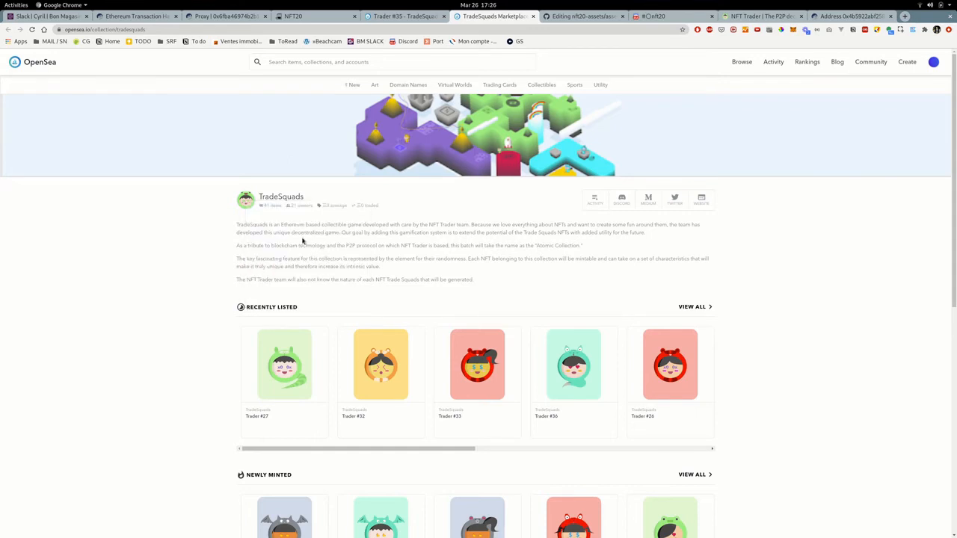
click(591, 19)
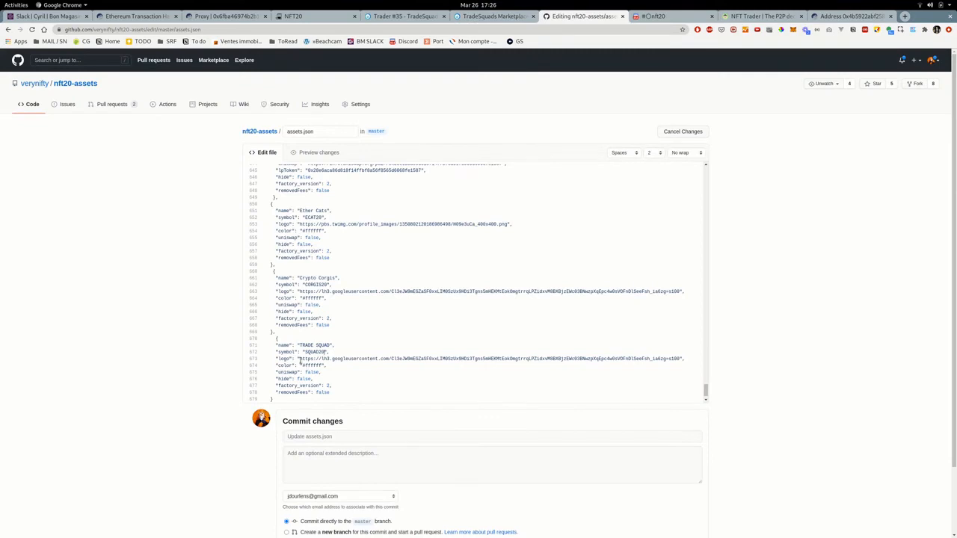
drag(299, 361, 679, 362)
key(ctrl+v)
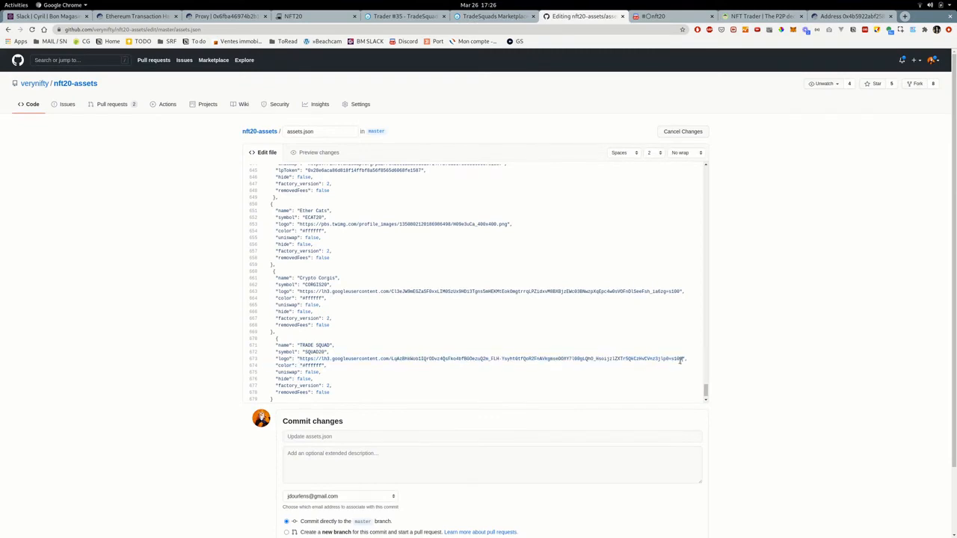
Commit the assets.json changes directly to the master branch with the message "Add Trade Squad"
scroll(366, 388, down, 1)
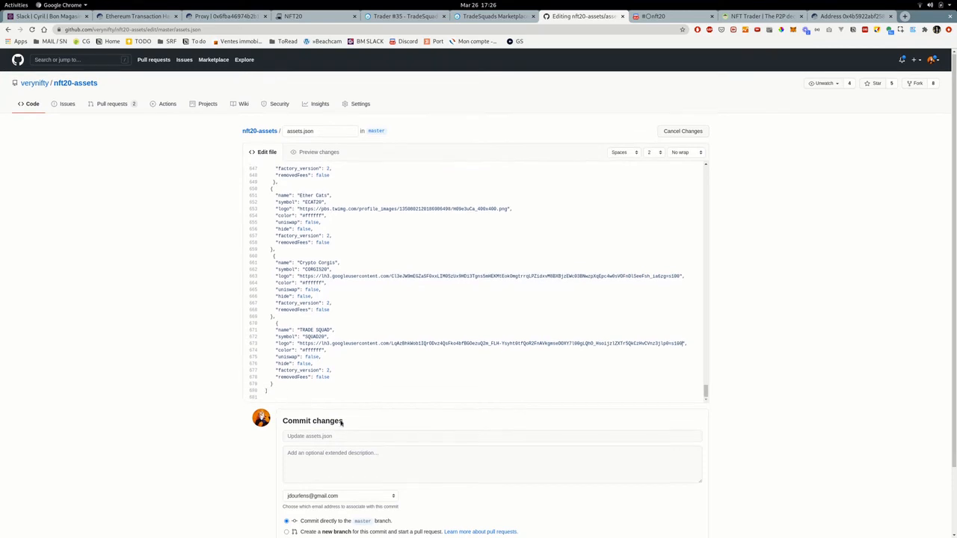
scroll(325, 452, down, 2)
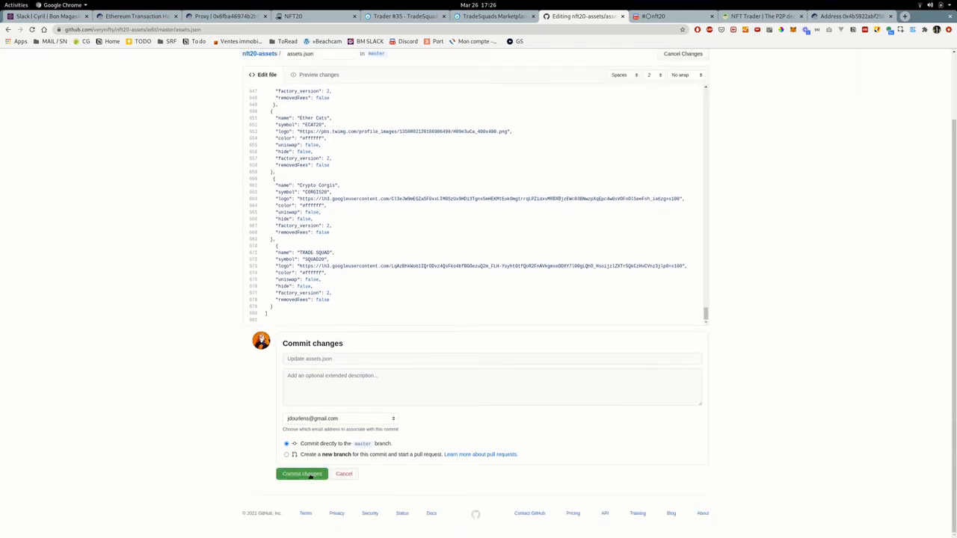
click(338, 360)
text(Ad)
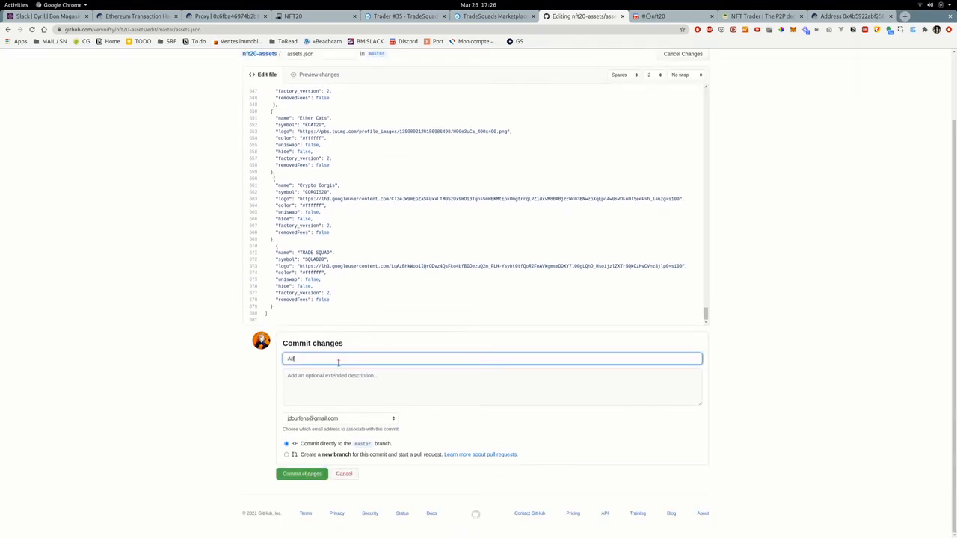
text(d Trade SQUA)
key(BackSpace)
key(BackSpace)
key(BackSpace)
text(Squad)
click(305, 479)
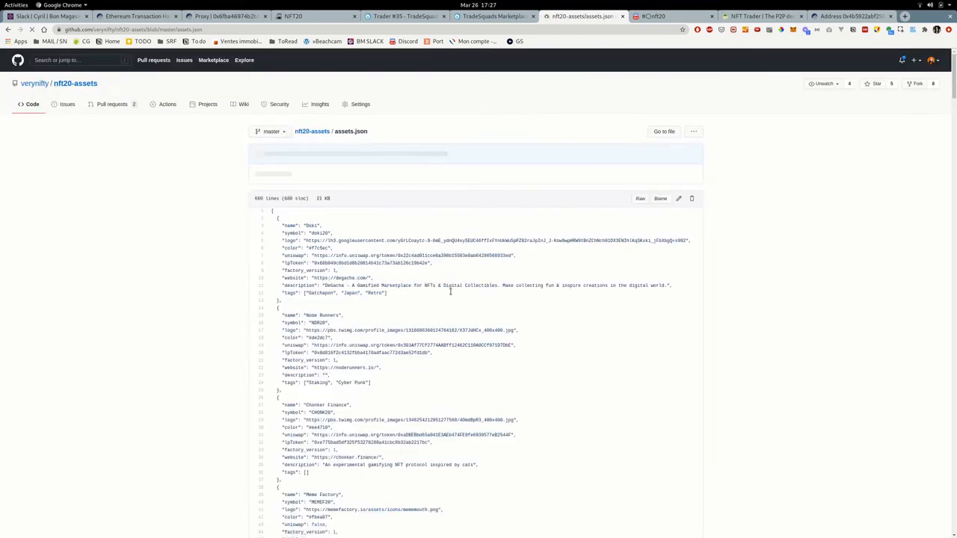
scroll(376, 330, down, 3)
scroll(375, 330, up, 3)
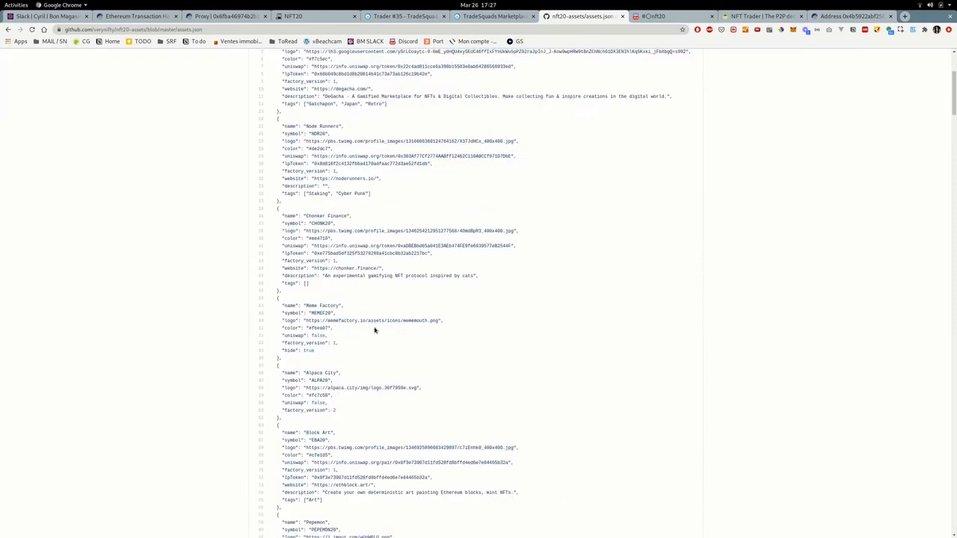
scroll(375, 330, down, 5)
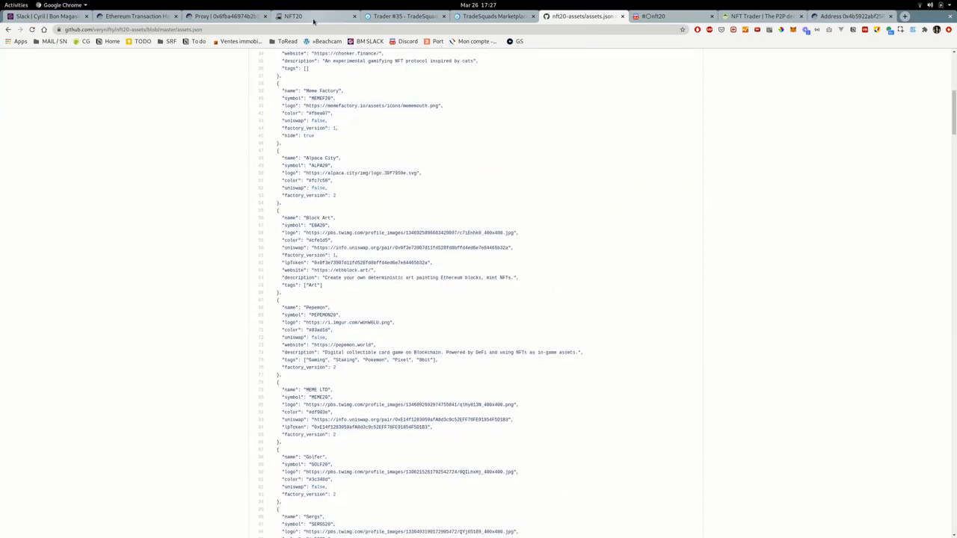
On the NFT20 Trade Squad pool page, swap NFT #35 for 95 SQUAD20 and confirm the transaction in MetaMask
click(313, 20)
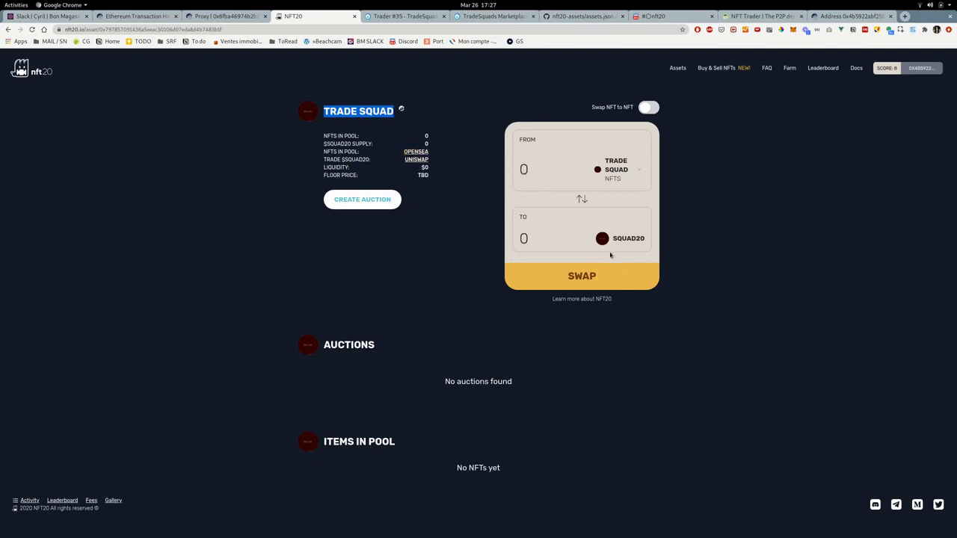
click(523, 169)
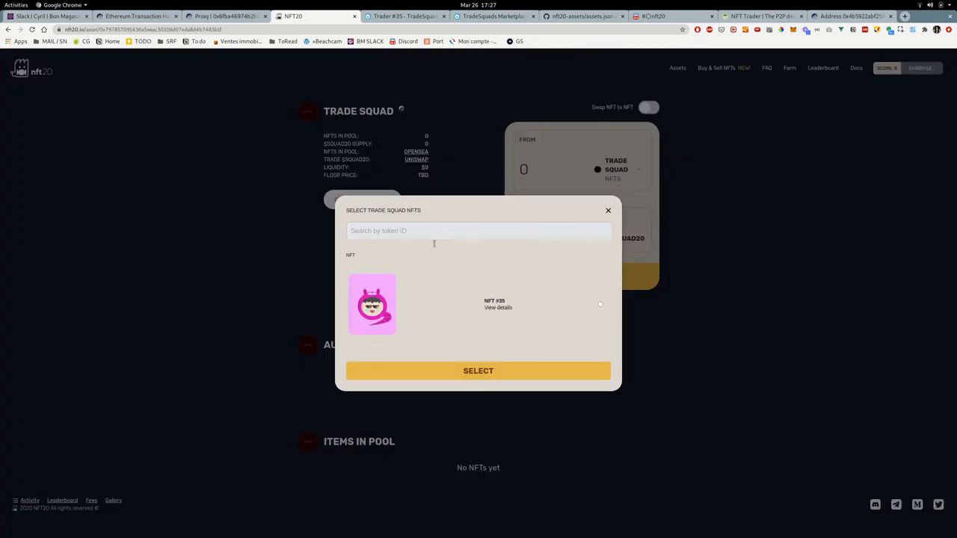
click(600, 304)
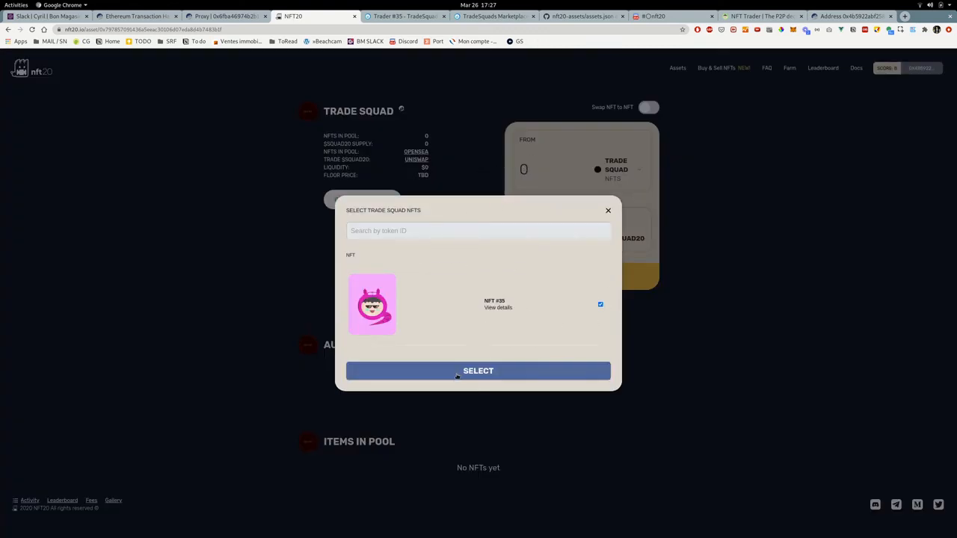
click(448, 372)
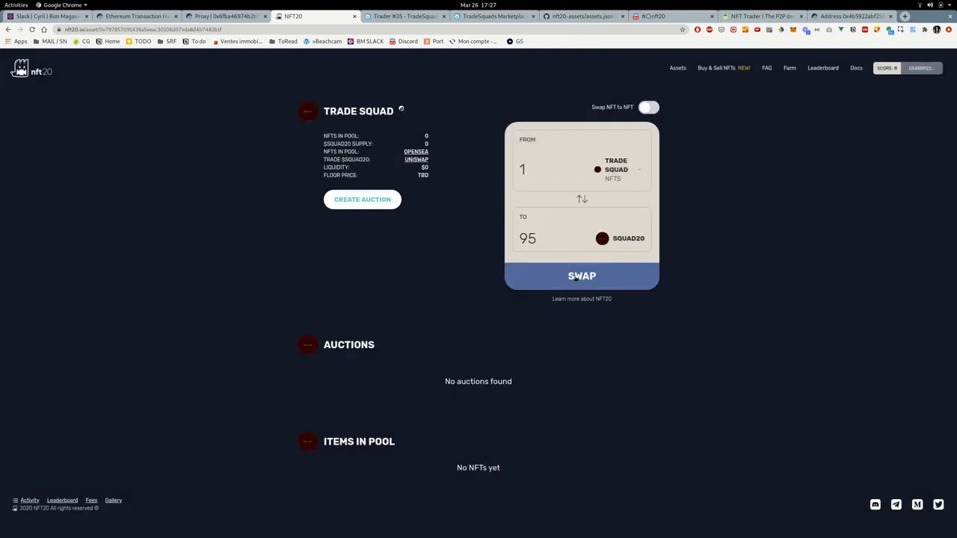
click(576, 277)
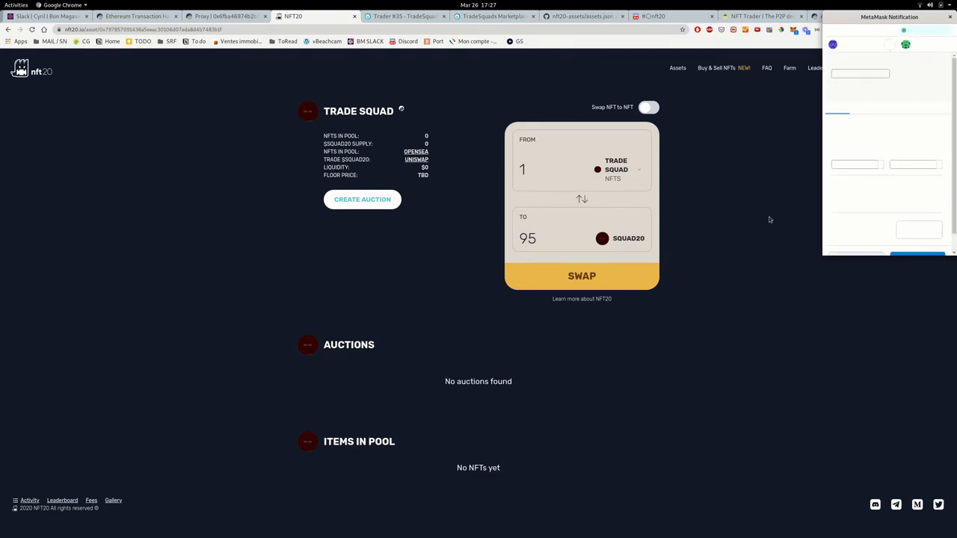
scroll(904, 153, down, 2)
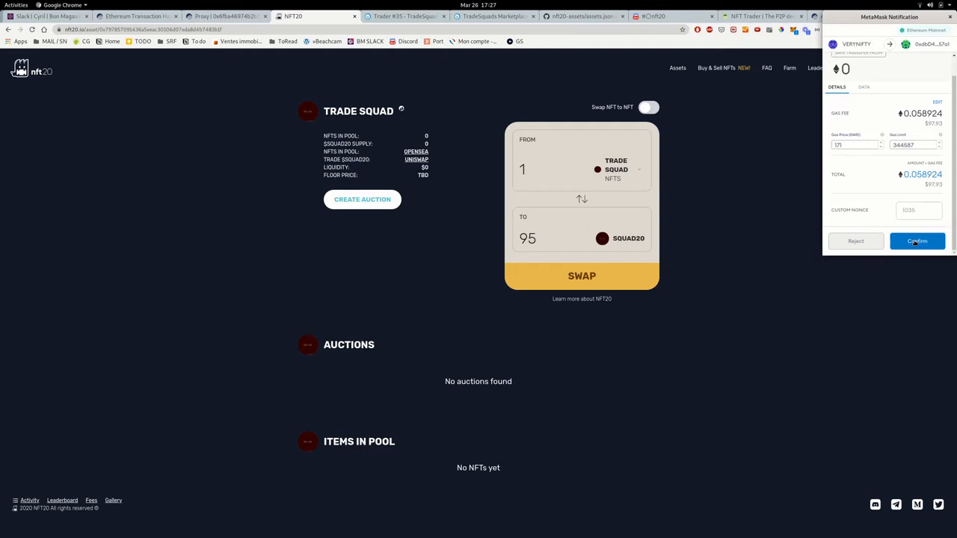
click(915, 242)
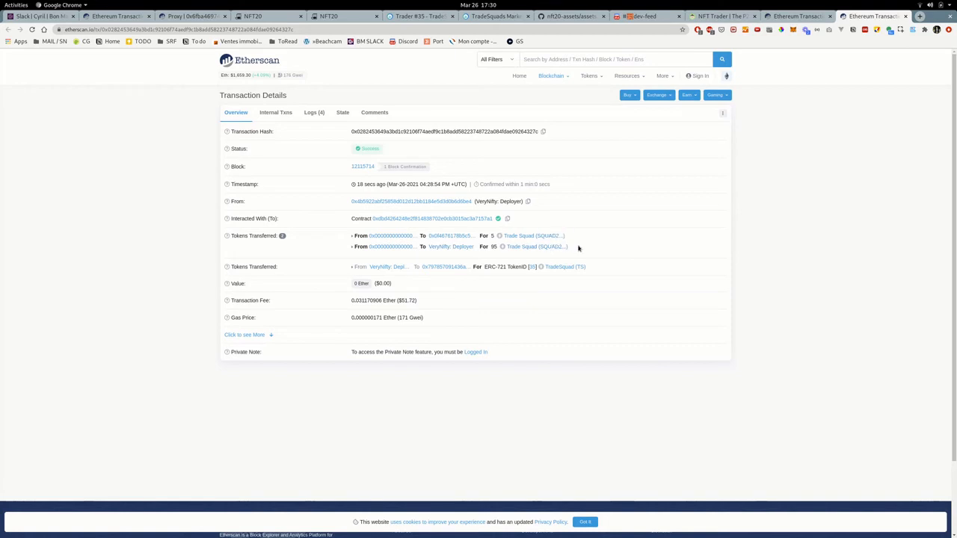
Open the SQUAD20 asset from the NFT20 trade history and examine the pool's logo, statistics and deposited items
click(340, 16)
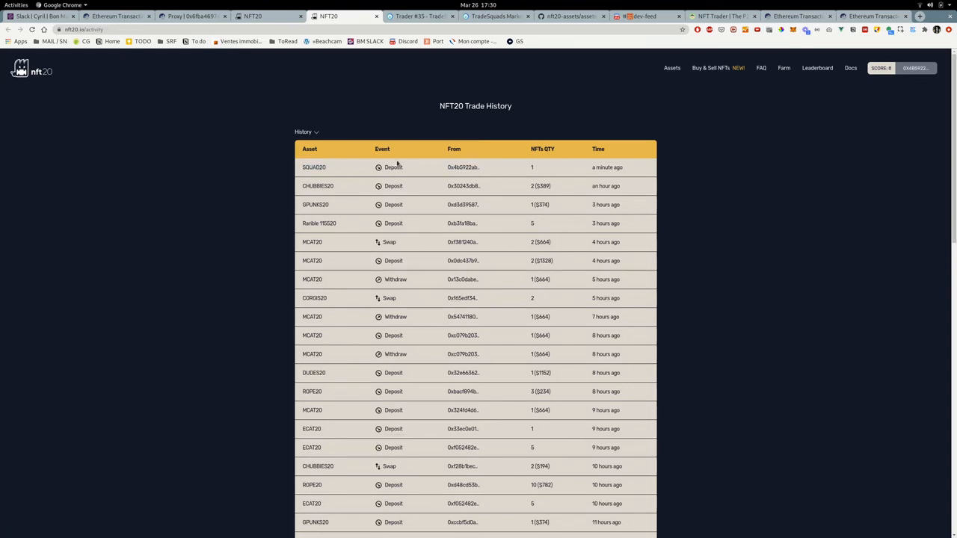
click(314, 170)
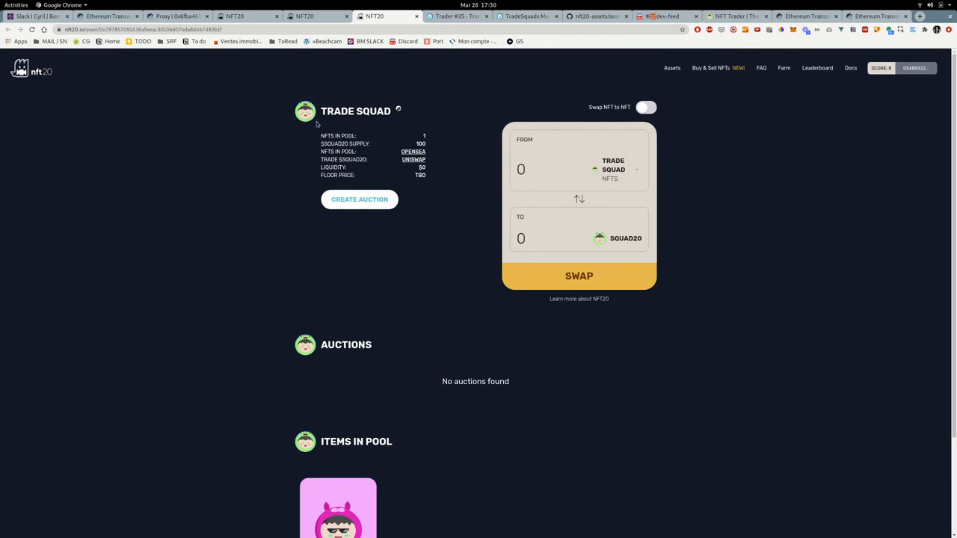
scroll(302, 148, down, 3)
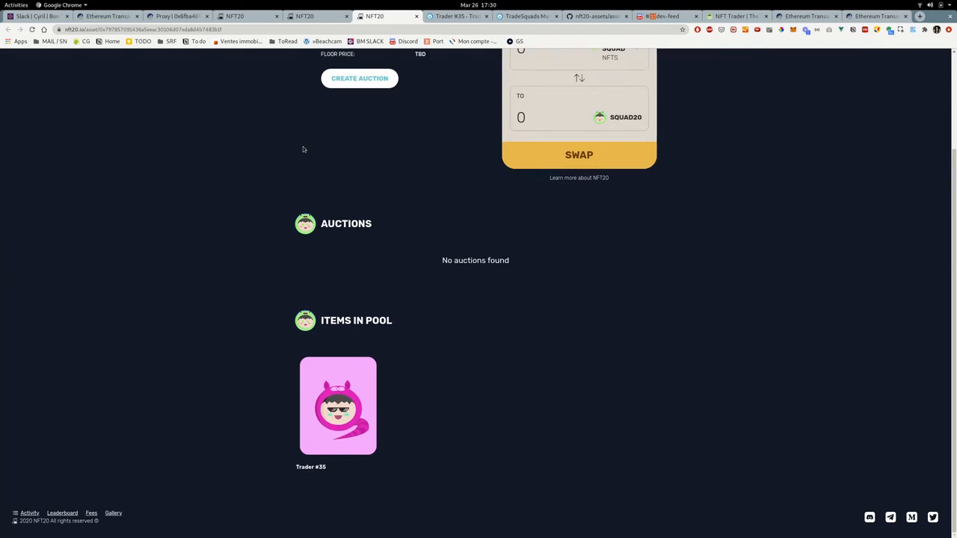
scroll(303, 148, up, 3)
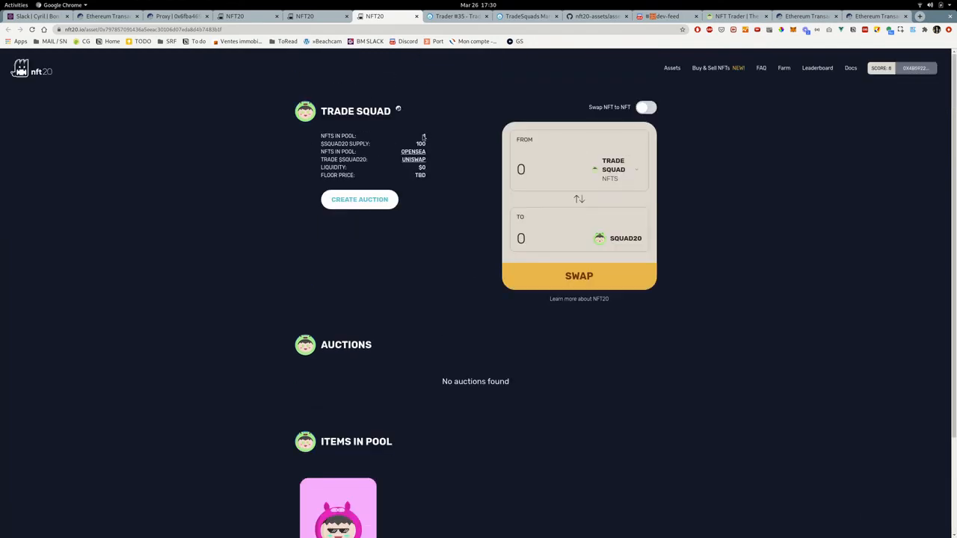
scroll(326, 337, down, 3)
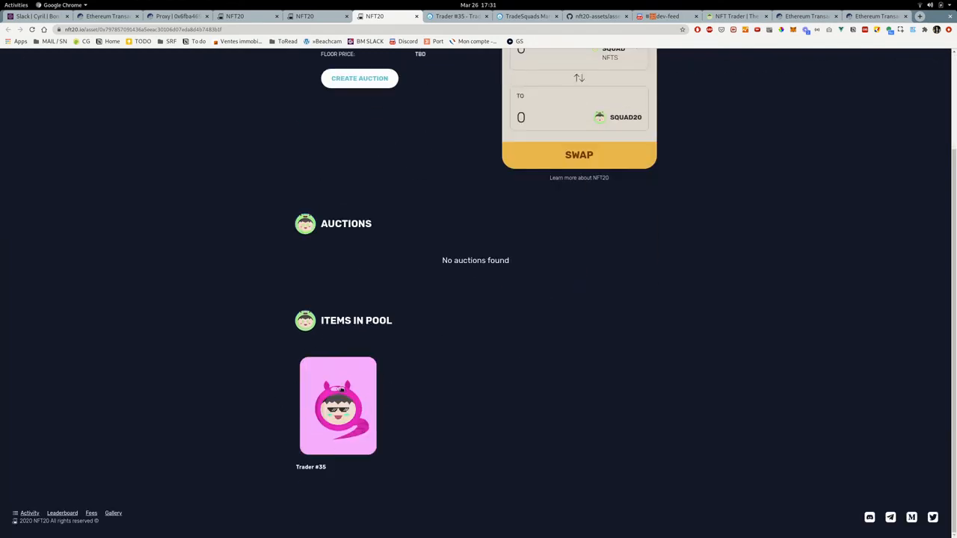
scroll(450, 230, up, 3)
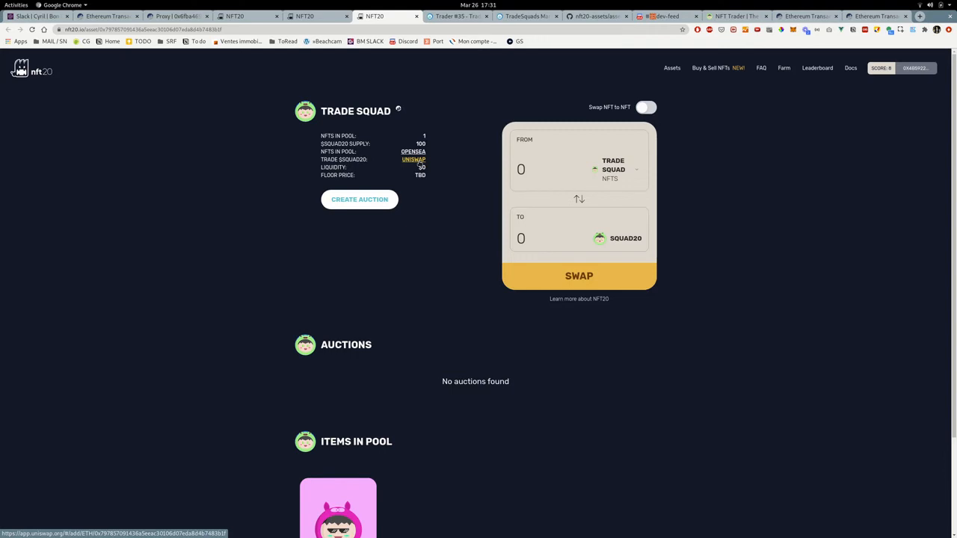
scroll(429, 348, down, 3)
scroll(429, 349, up, 3)
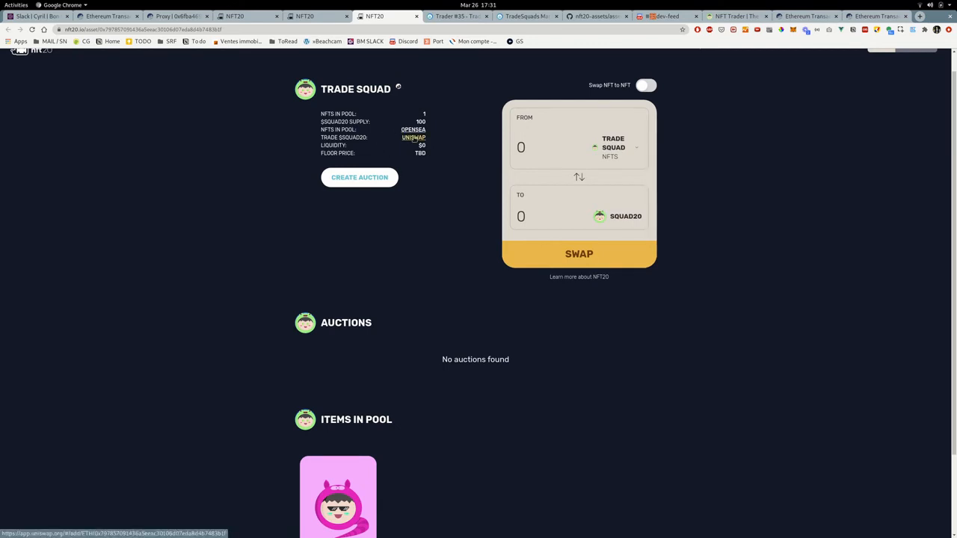
Open Uniswap's Add Liquidity form for SQUAD20, enter the full 95 SQUAD20, check the mint price on NFT Trader, and set ETH to 0.1
click(413, 139)
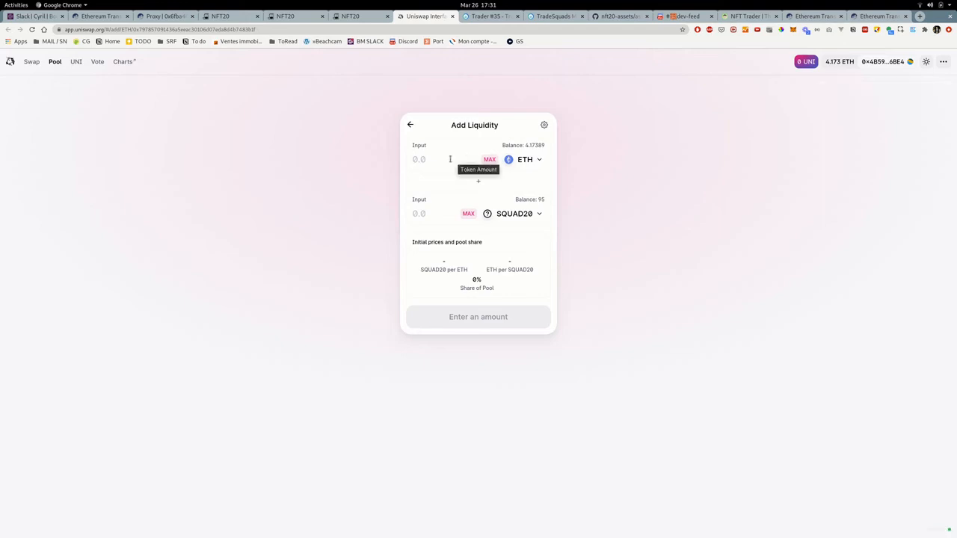
click(468, 215)
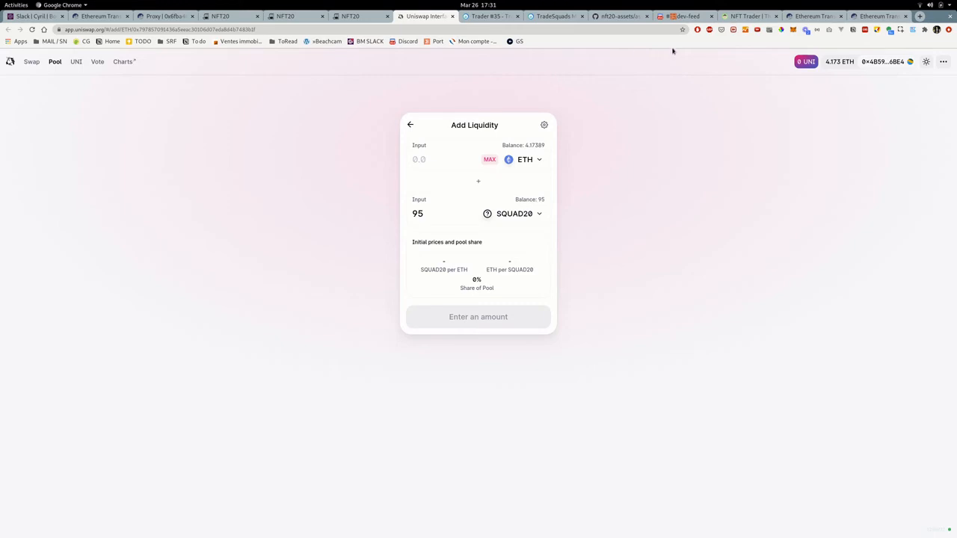
click(734, 19)
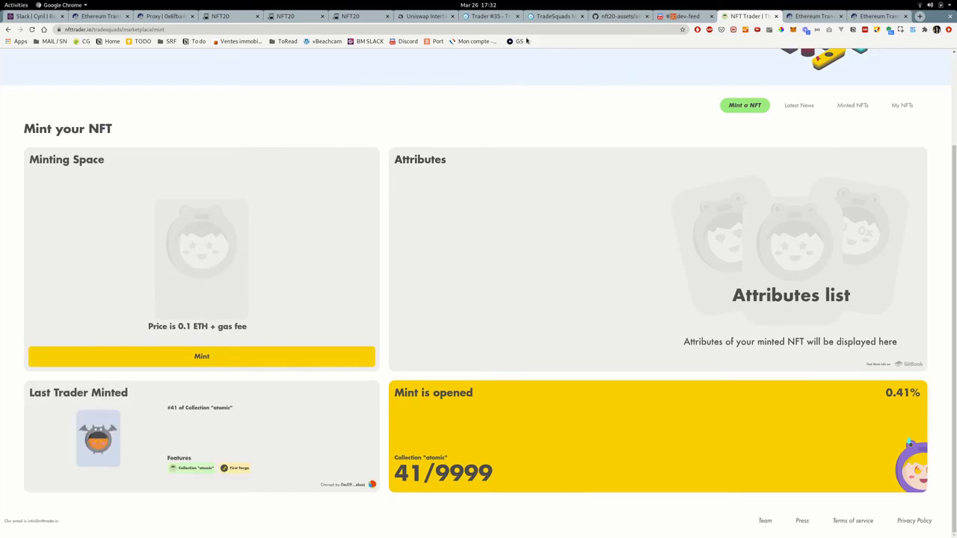
click(440, 18)
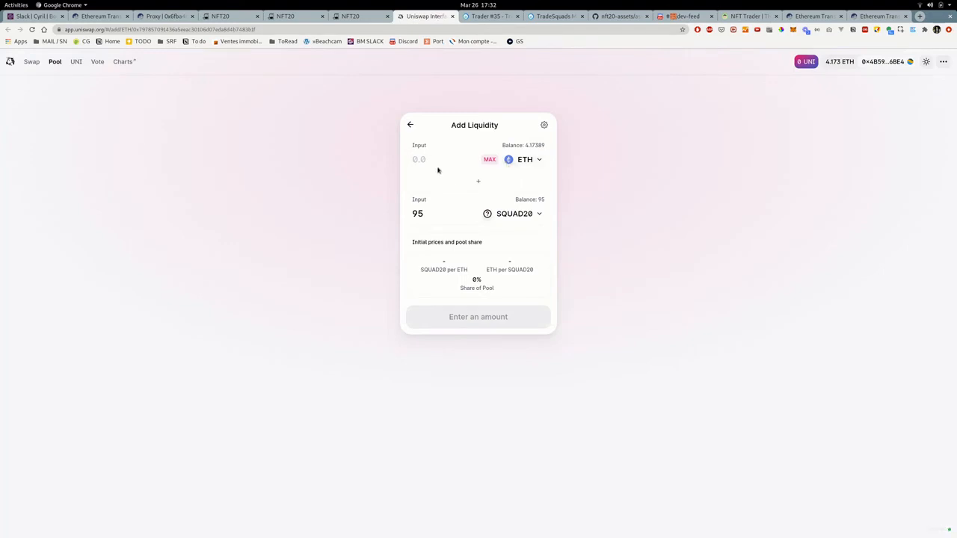
text(0.1)
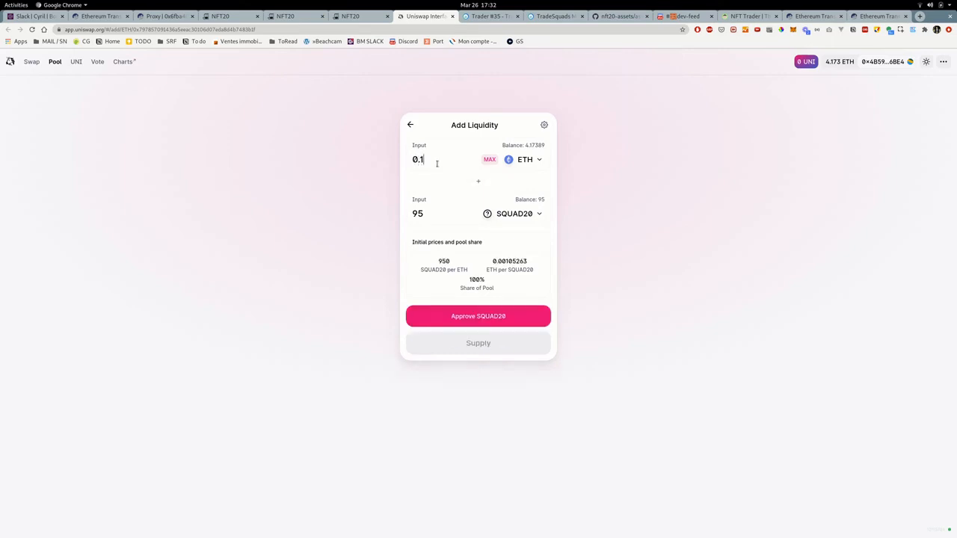
Approve SQUAD20 for spending by Uniswap and confirm the permission in MetaMask
click(482, 318)
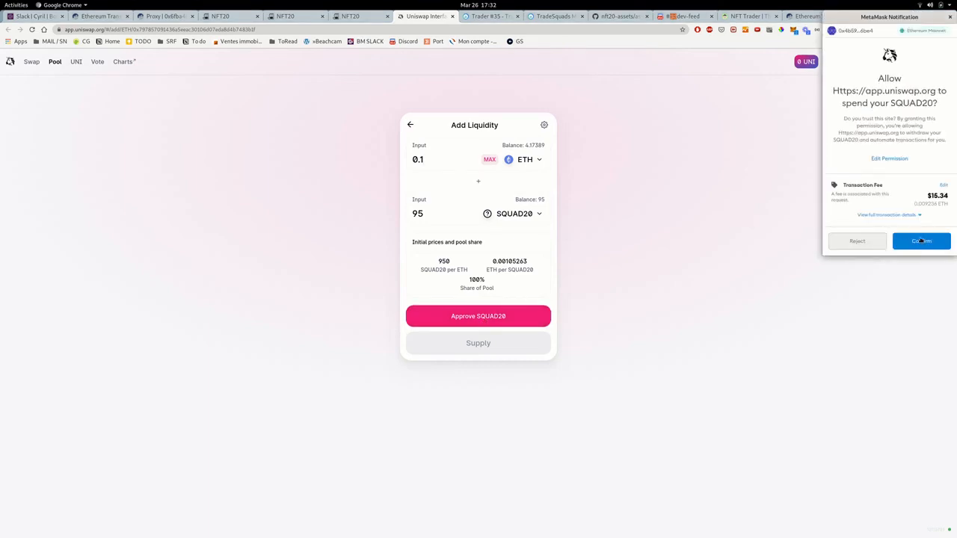
click(927, 243)
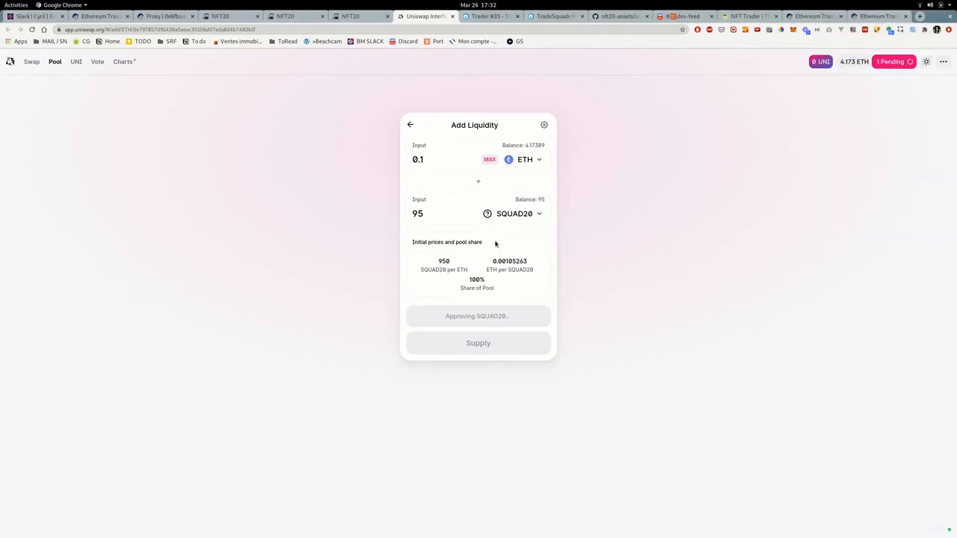
key(alt+Tab)
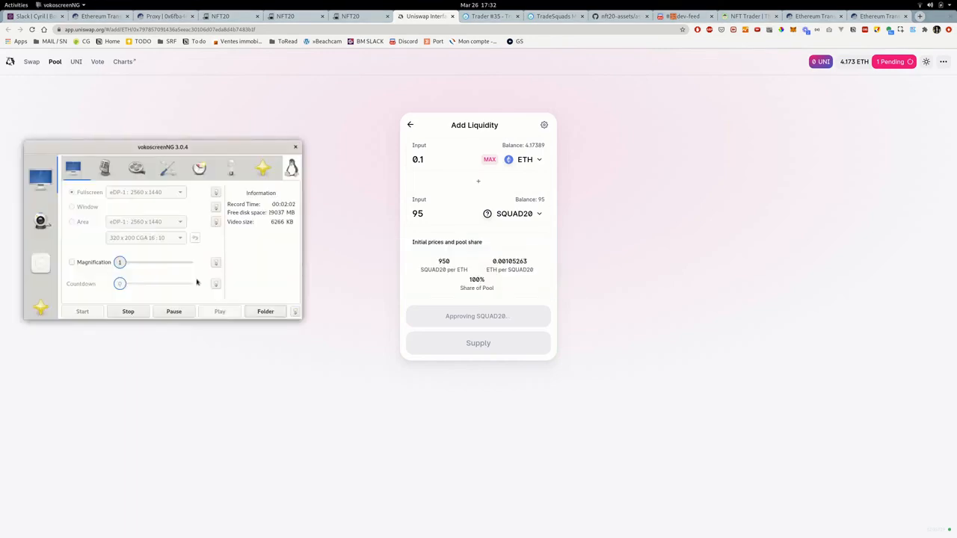
click(128, 311)
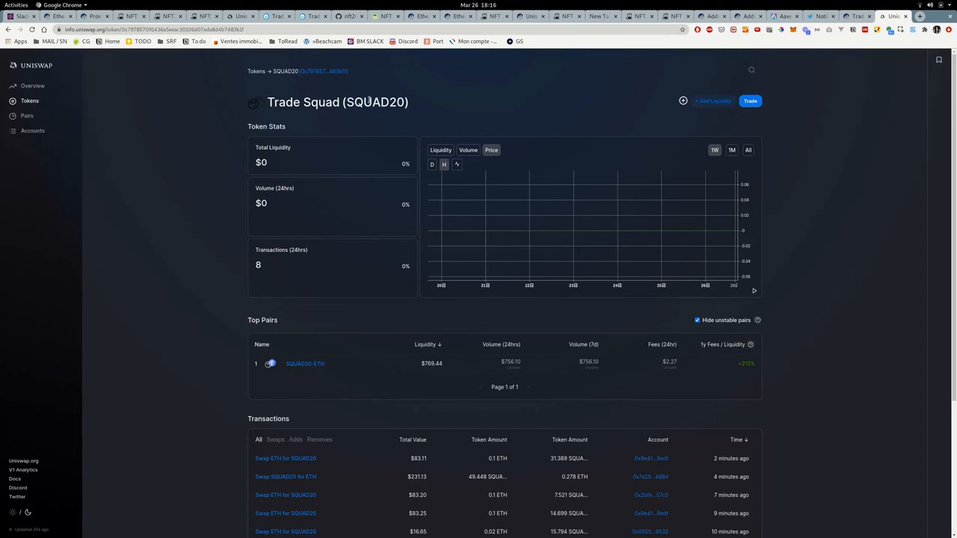
From the SQUAD20 transactions on Uniswap Info, open the 49.448 SQUAD20 swap on Etherscan, then its Wrapped Ether token page, and copy the token address
scroll(205, 181, down, 4)
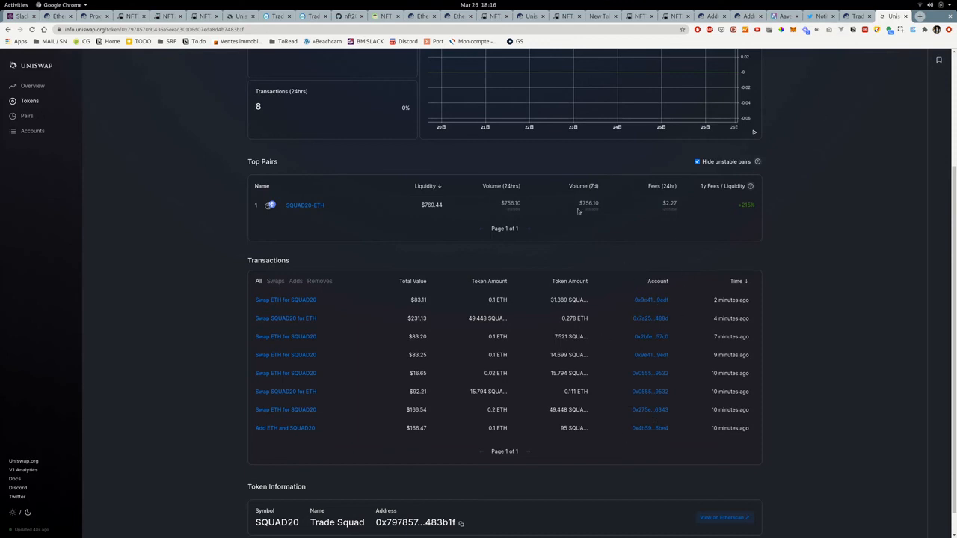
click(275, 318)
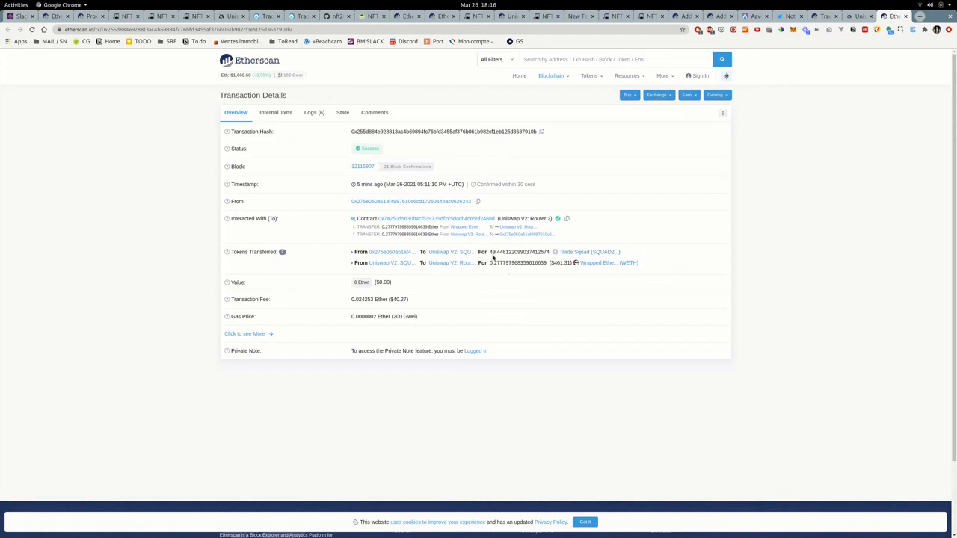
click(401, 265)
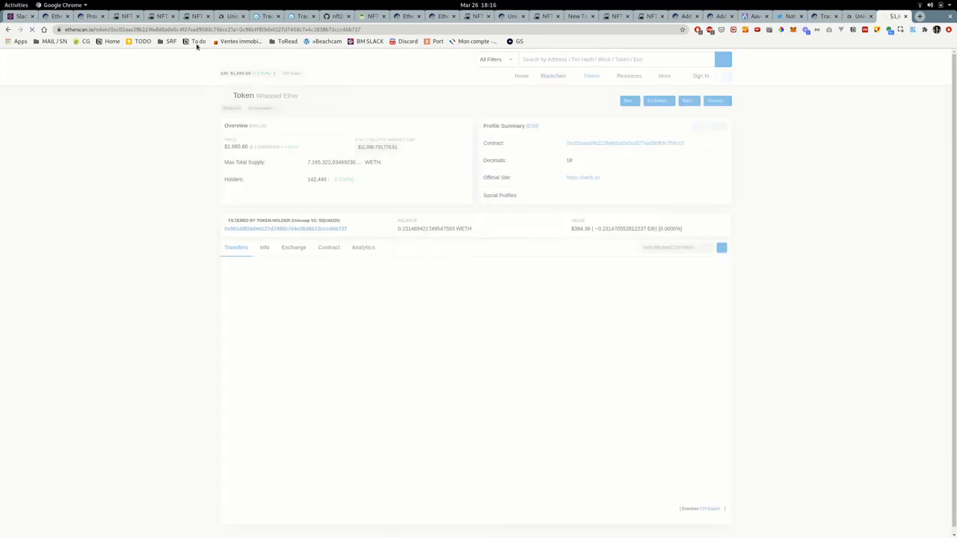
double_click(190, 30)
key(ctrl+c)
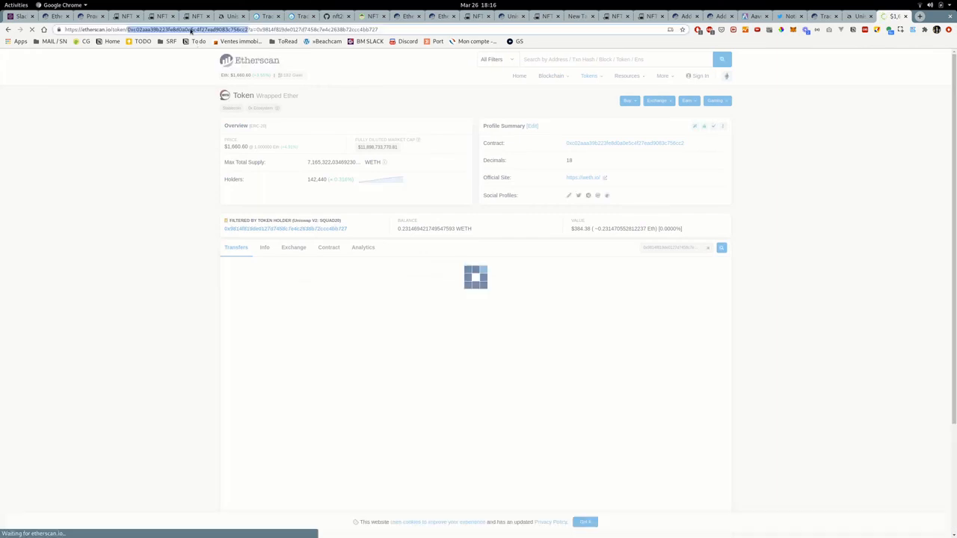
Open assets.json of nft20-assets for editing on GitHub and add an "lpToken" line with the copied address below the TRADE SQUAD entry's color
drag(191, 31, 666, 221)
click(679, 200)
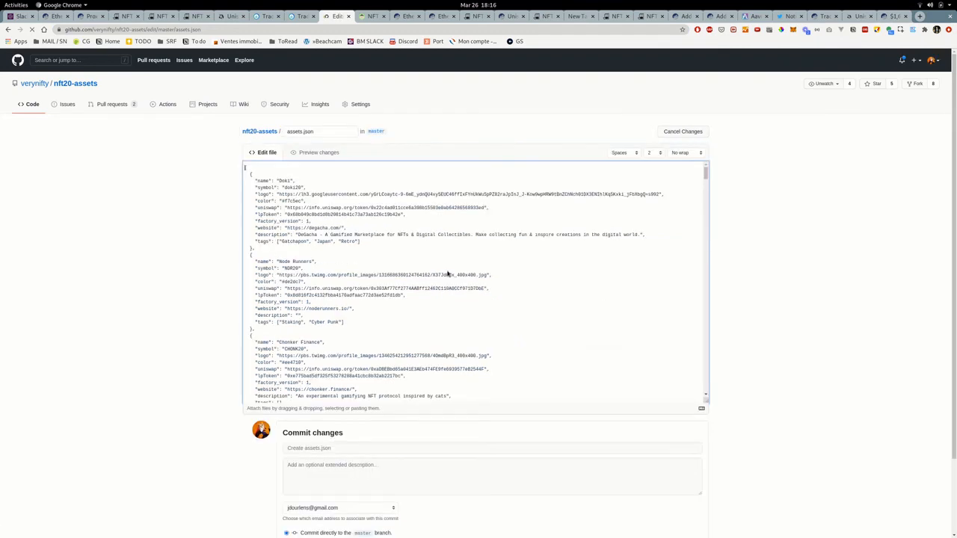
scroll(675, 221, down, 5)
drag(705, 195, 723, 482)
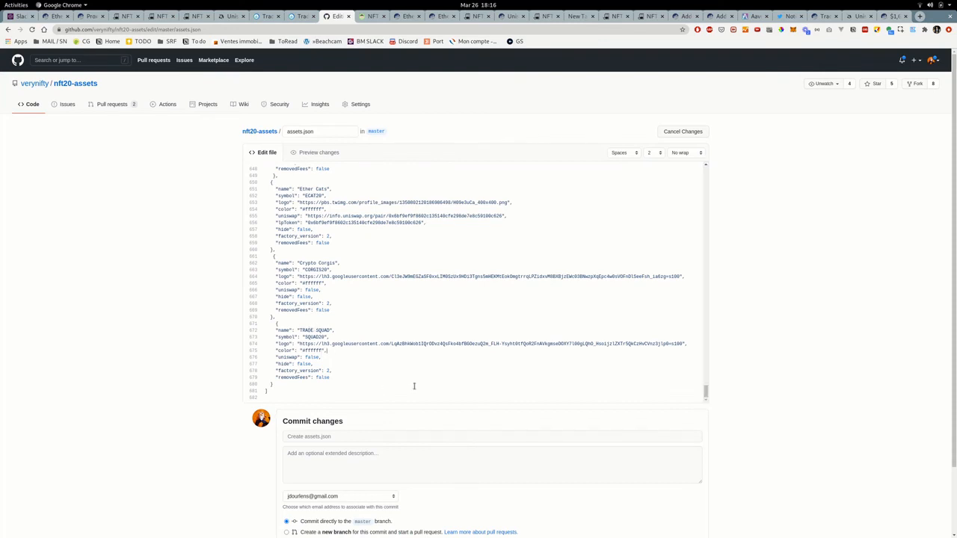
drag(276, 216, 299, 222)
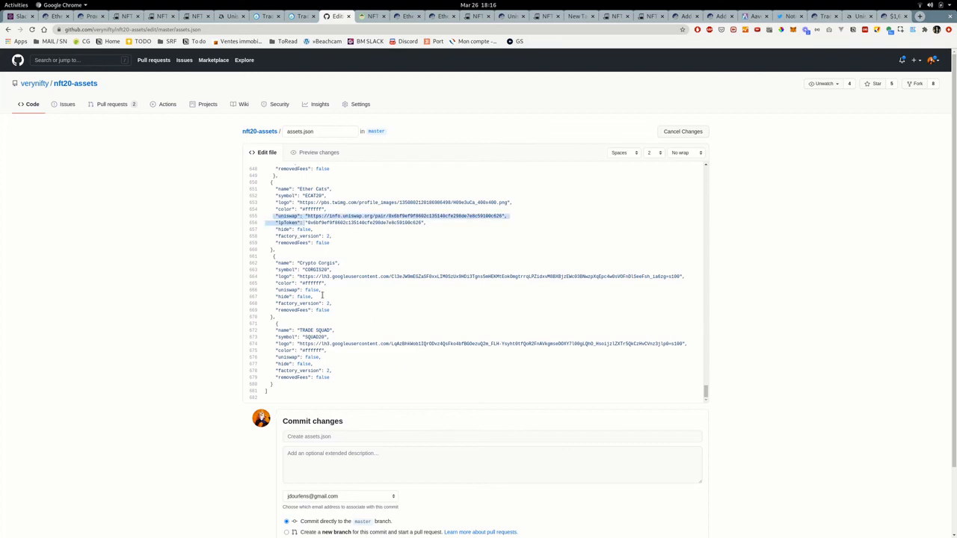
click(334, 351)
key(Return)
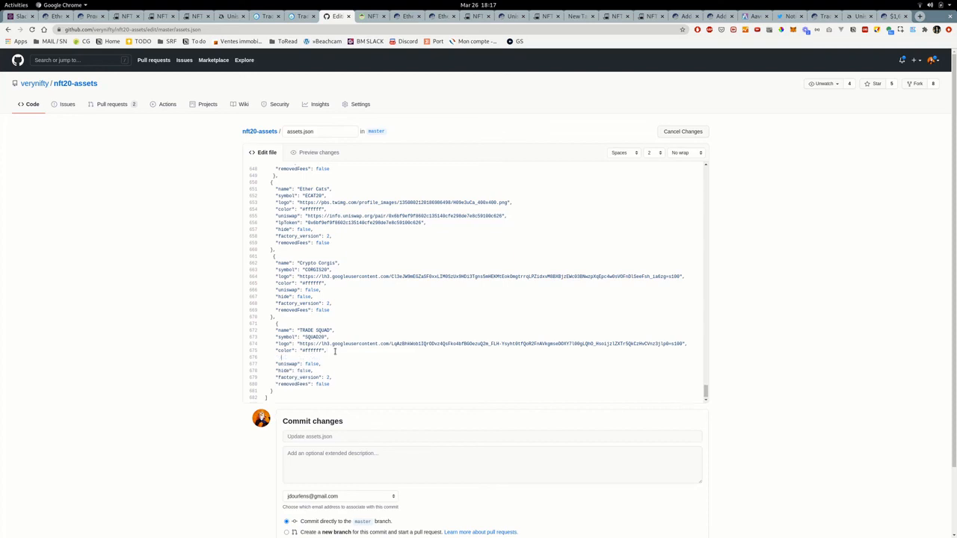
text("lpToken":)
key(ctrl+v)
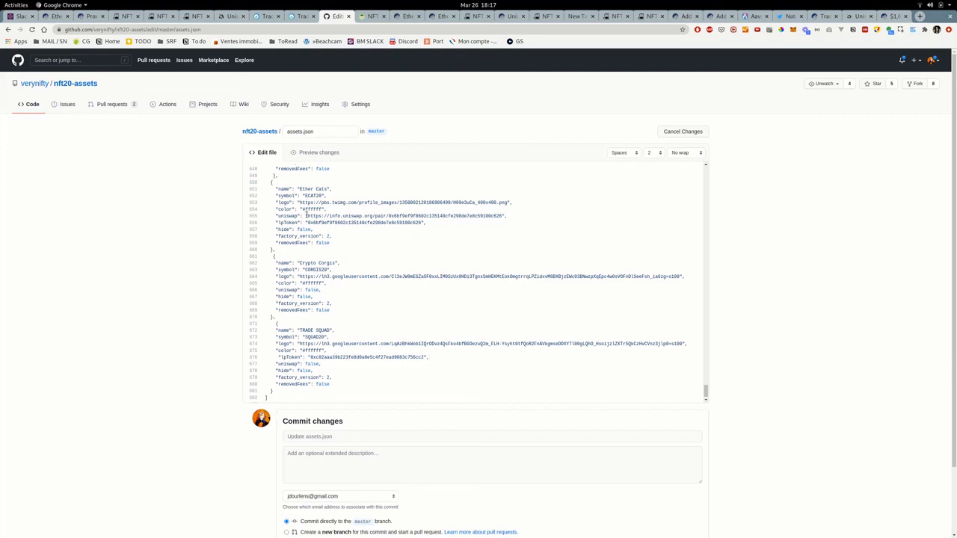
drag(307, 215, 387, 216)
key(ctrl+c)
double_click(311, 364)
key(ctrl+v)
text(")
double_click(368, 357)
key(ctrl+c)
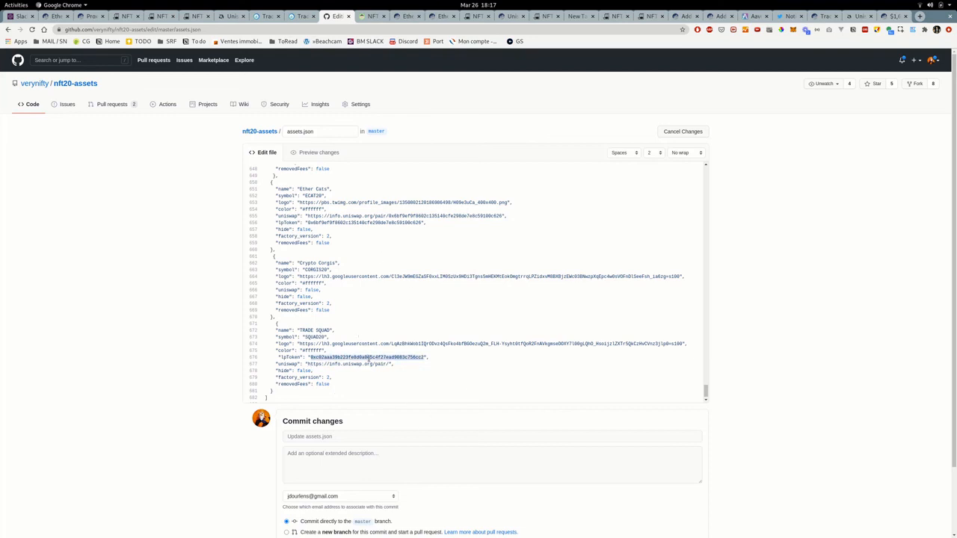
click(389, 365)
key(ctrl+v)
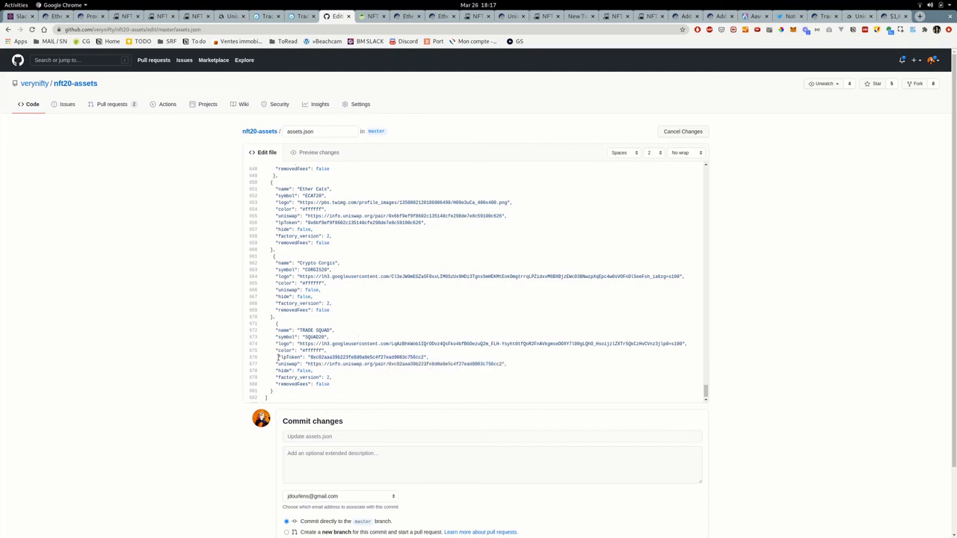
Add a line break at the end of assets.json and commit the changes directly to the master branch
click(313, 399)
key(Return)
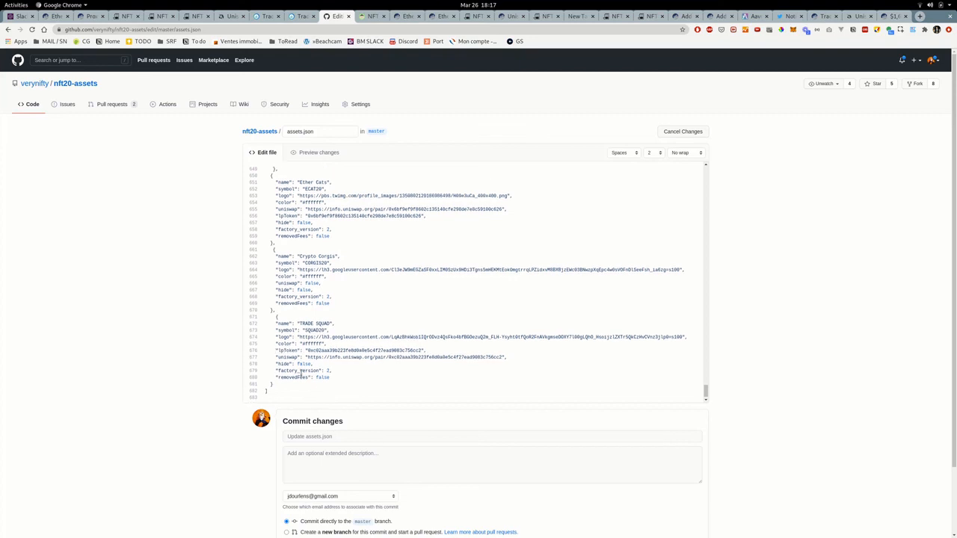
scroll(342, 310, down, 2)
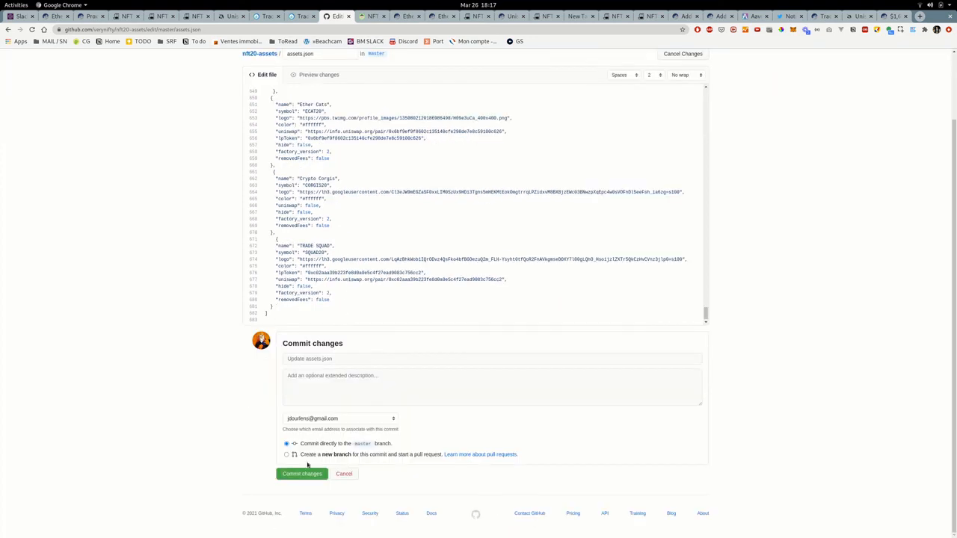
click(299, 474)
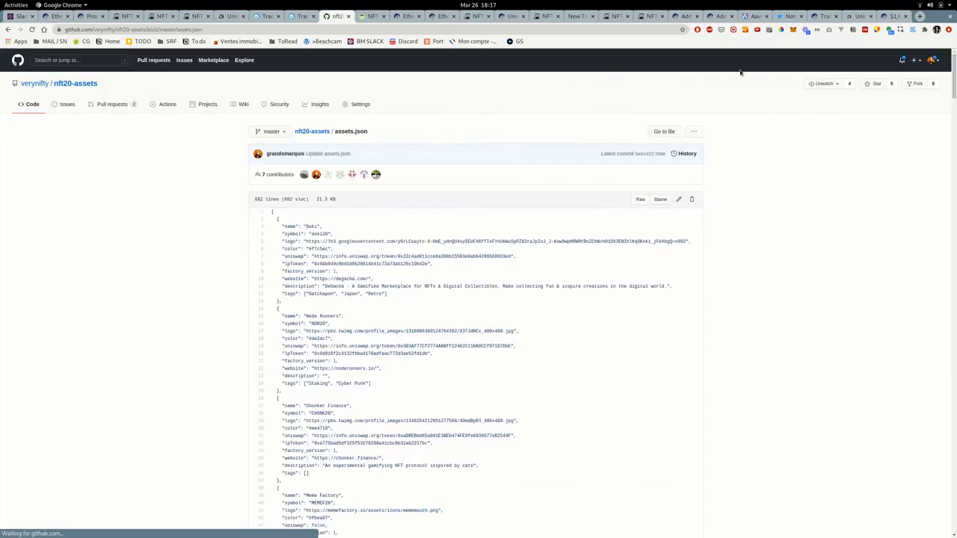
Switch to the NFT20 Trade Squad pool page and examine its liquidity, floor price, auctions and items in the pool
key(alt+Tab)
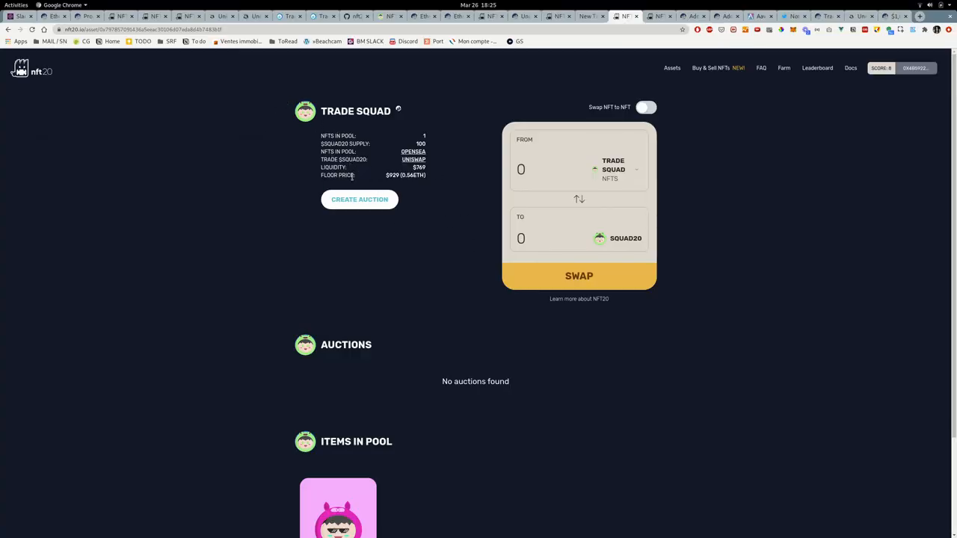
double_click(419, 168)
drag(384, 178, 425, 182)
drag(410, 168, 432, 172)
drag(386, 175, 427, 181)
scroll(409, 177, down, 3)
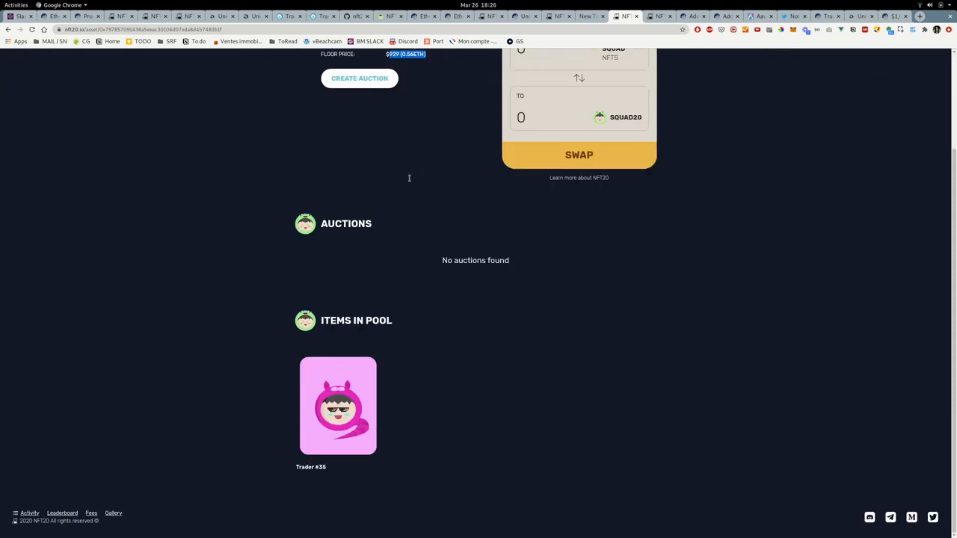
scroll(409, 177, up, 3)
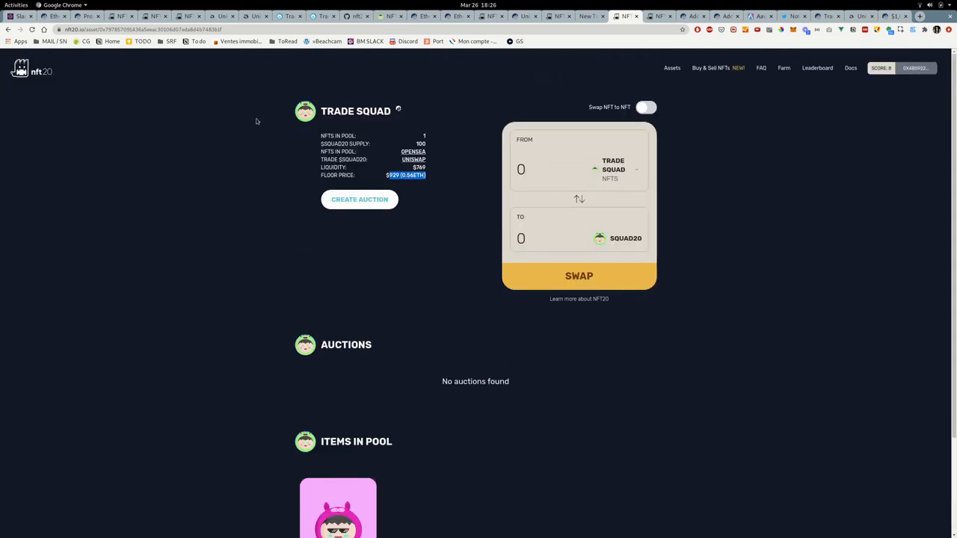